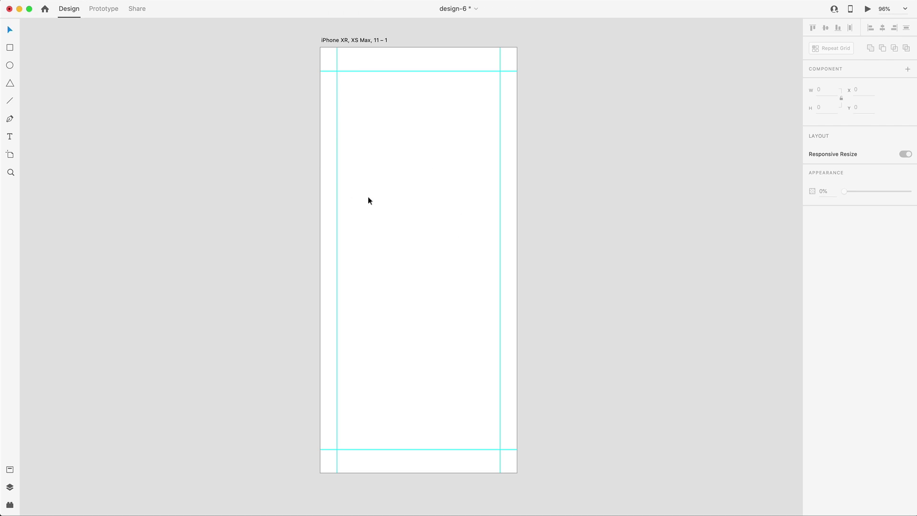
Check where the artboard's left, top and bottom margin guides sit.
left_click(412, 206)
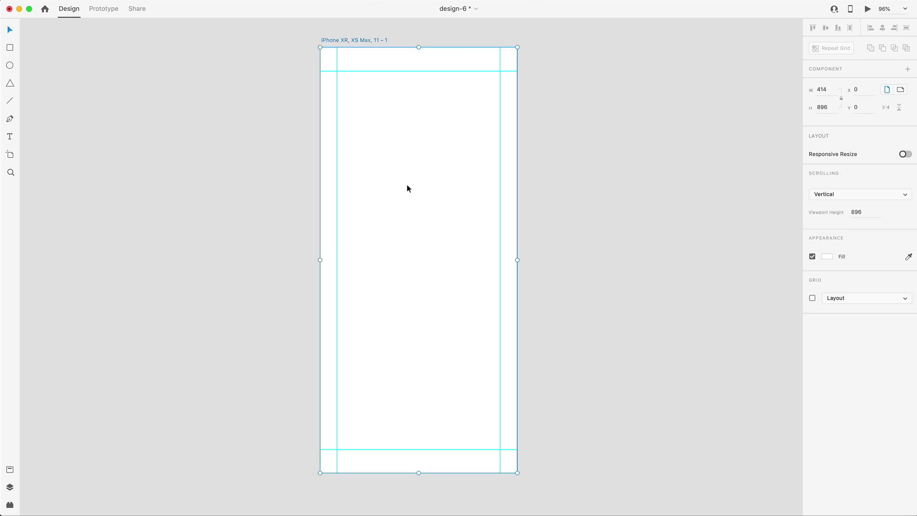
left_click(562, 262)
left_click(335, 214)
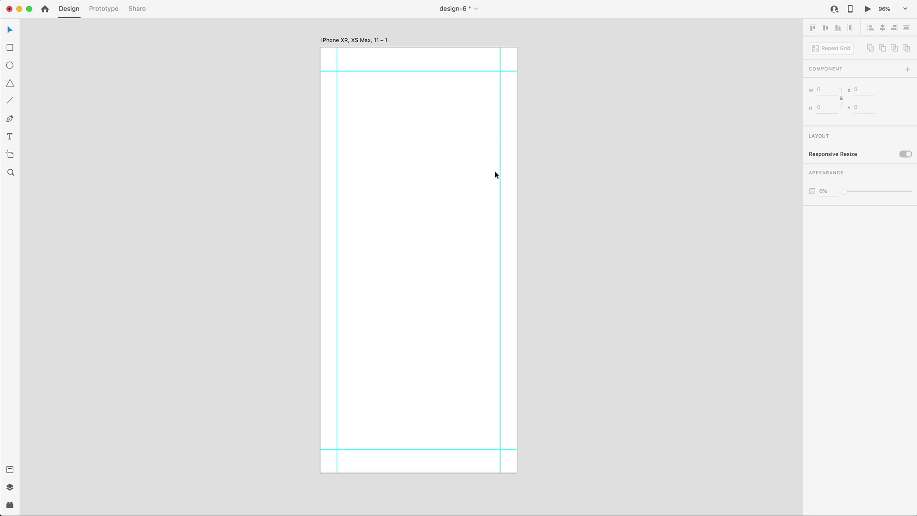
left_click(419, 70)
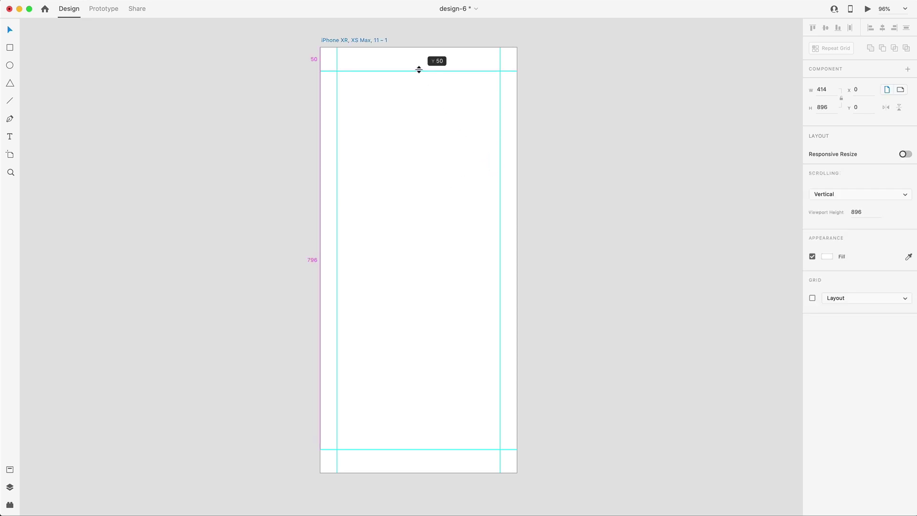
left_click(402, 448)
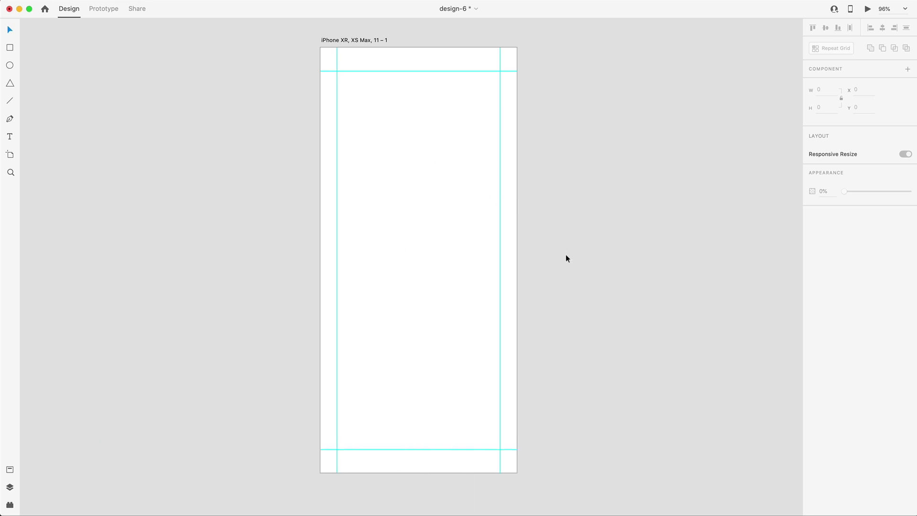
Rename the artboard to 'Wireframe'.
double_click(368, 39)
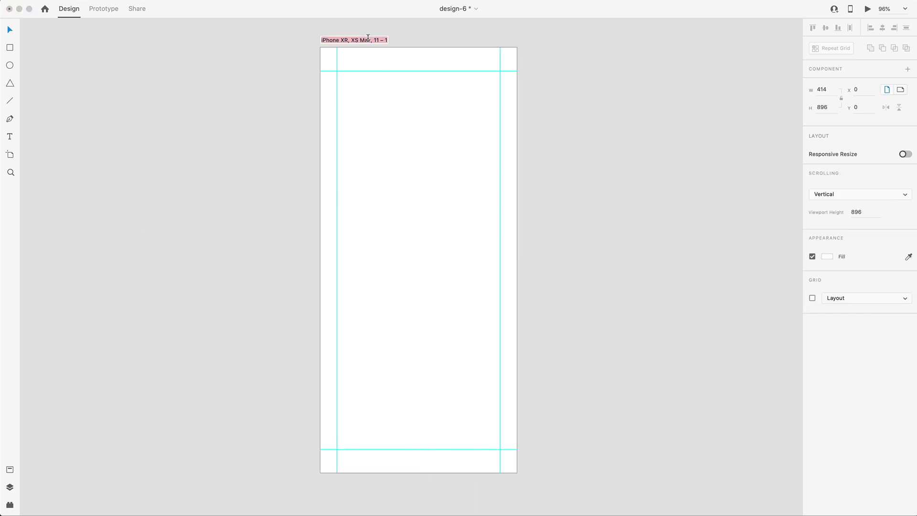
type("Wireframe")
key("Return")
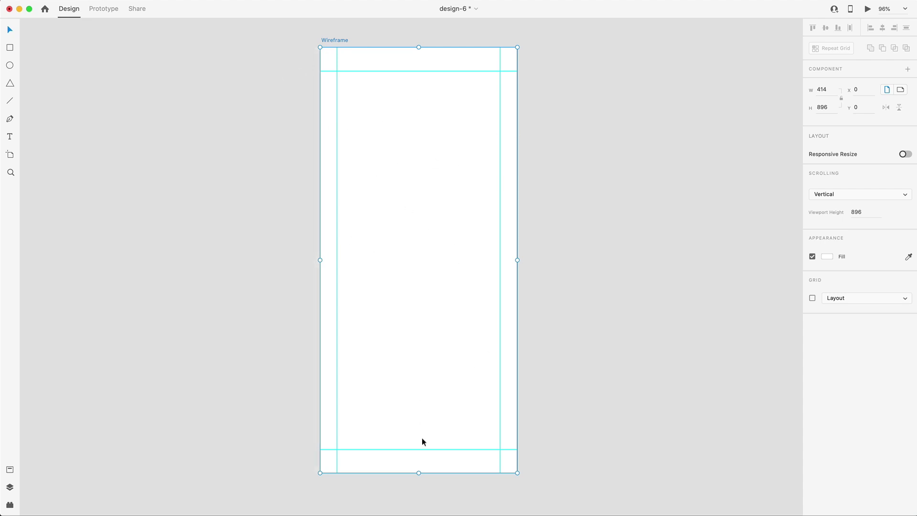
left_click(658, 248)
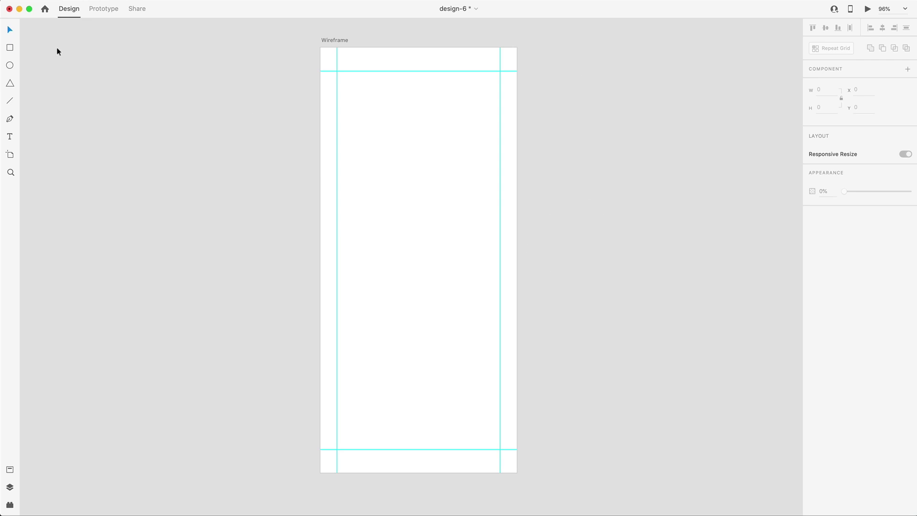
Draw a 24×24 square with locked proportions at the top-left margin corner.
left_click(9, 49)
left_click_drag(337, 71, 351, 92)
key("v")
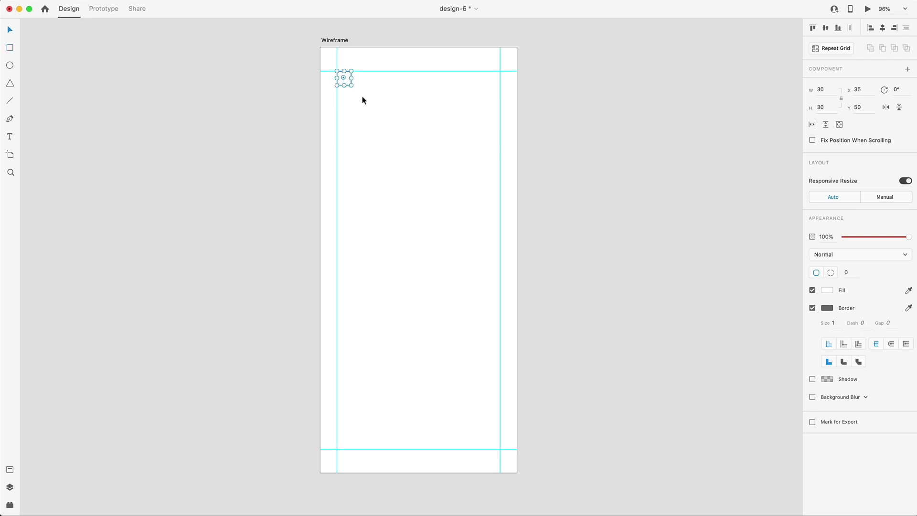
left_click(841, 98)
left_click(821, 90)
type("24")
key("Return")
Remove the square's border, fill it dark grey, and copy it to the top-right corner.
left_click(812, 307)
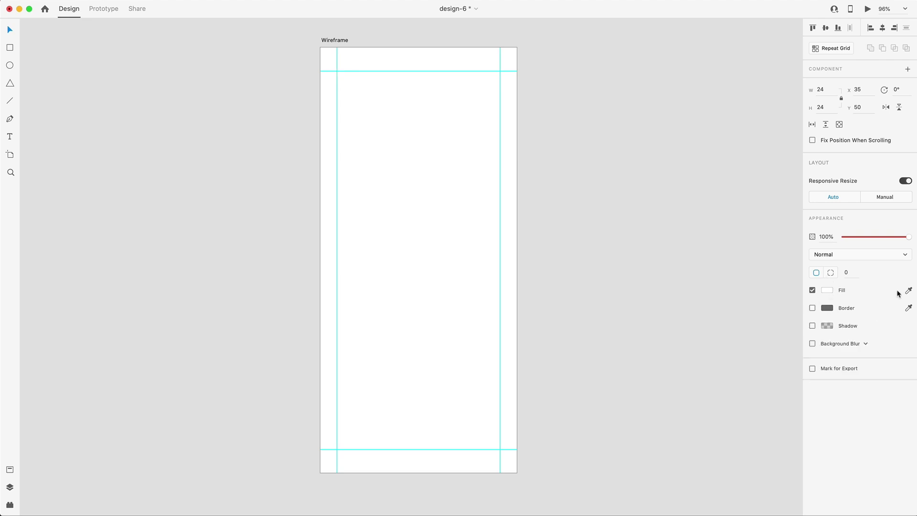
left_click(909, 290)
left_click(827, 307)
left_click(400, 101)
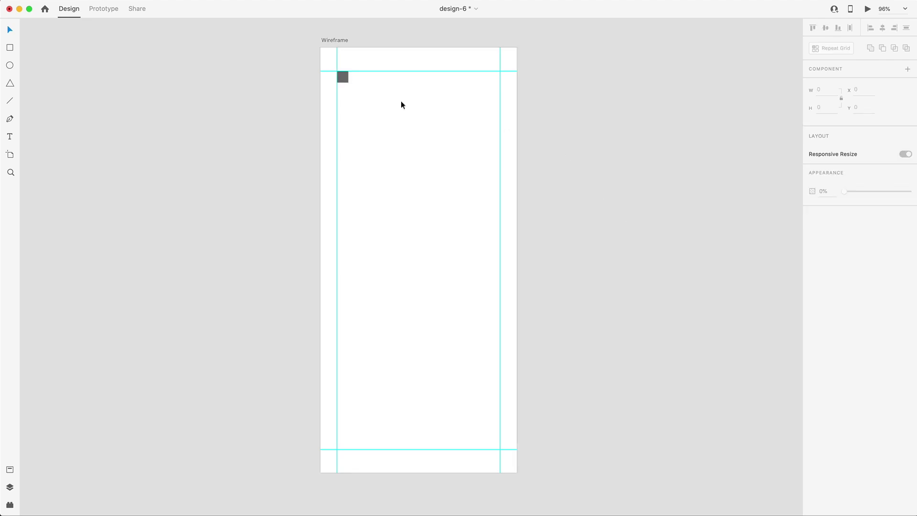
left_click_drag(343, 77, 494, 81)
left_click(459, 99)
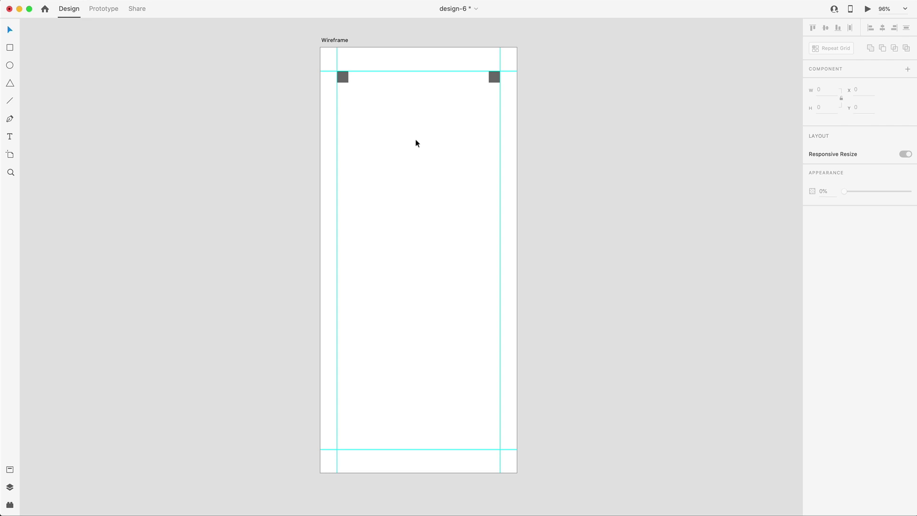
Turn a copy of the square into a wide rounded pill with two thin text bars below.
scroll(415, 142, "down", 2)
left_click_drag(343, 53, 468, 275)
left_click(842, 98)
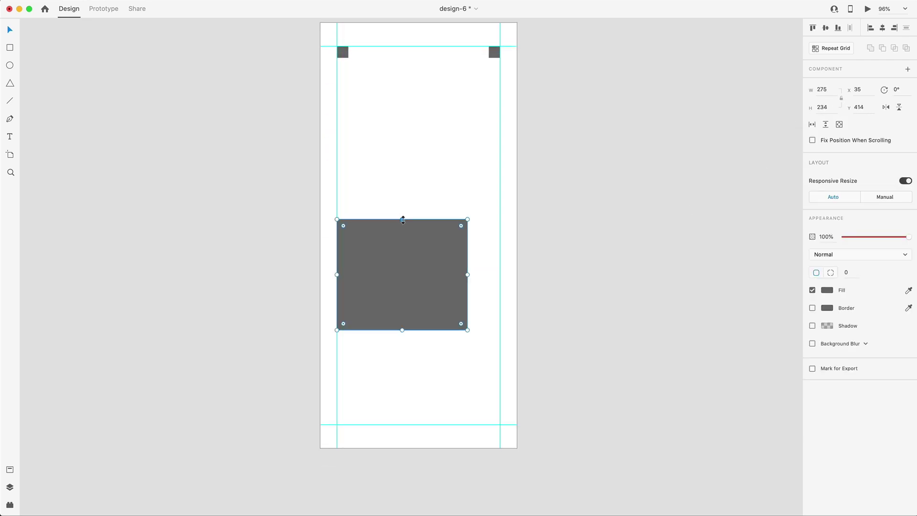
left_click_drag(402, 220, 402, 293)
left_click_drag(442, 300, 409, 282)
left_click_drag(409, 281, 400, 337)
left_click_drag(468, 337, 432, 337)
left_click(457, 370)
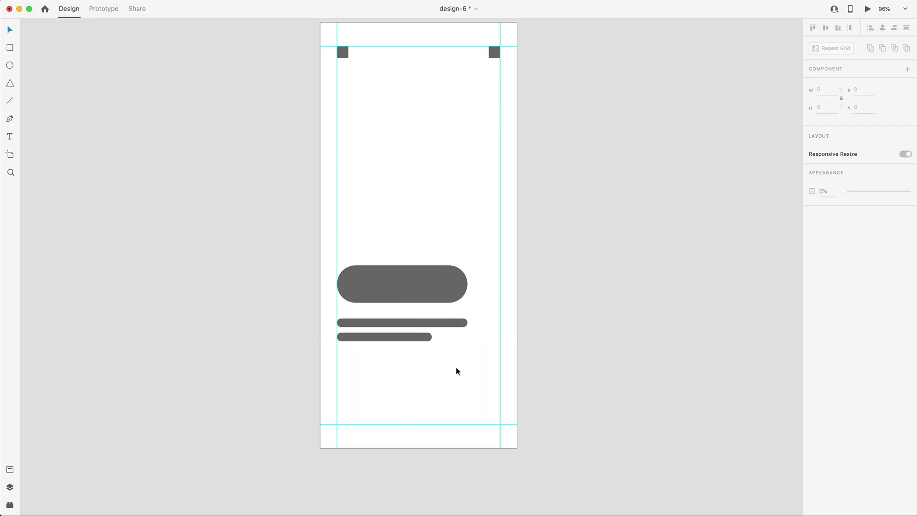
Make a small pill below the text bars and move it into place.
scroll(456, 367, "down", 3)
left_click_drag(385, 257, 386, 305)
left_click_drag(432, 305, 371, 306)
left_click(420, 320)
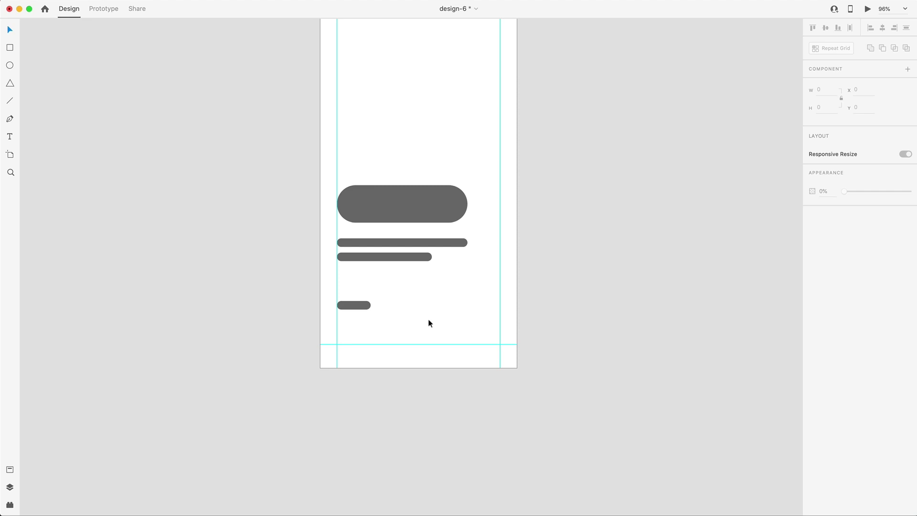
scroll(428, 320, "down", 5)
scroll(429, 321, "up", 1)
scroll(429, 321, "right", 1)
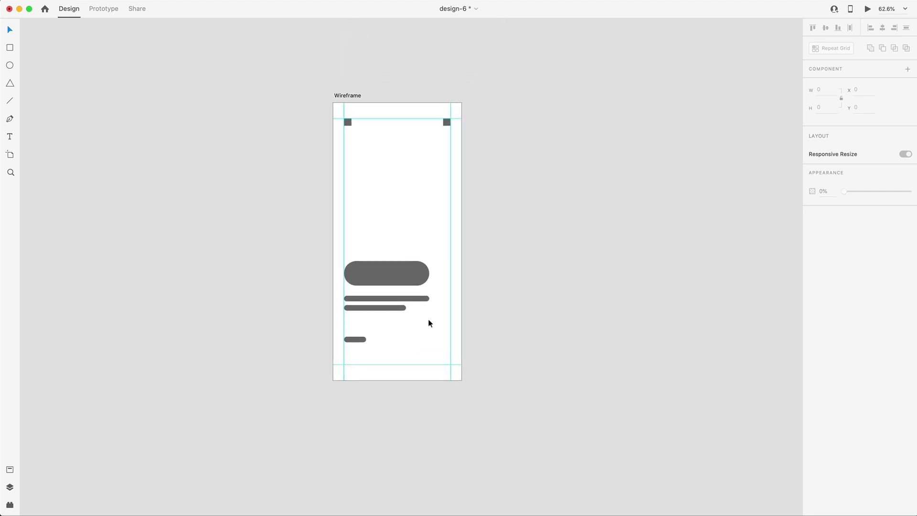
scroll(429, 323, "up", 3)
left_click_drag(323, 361, 392, 373)
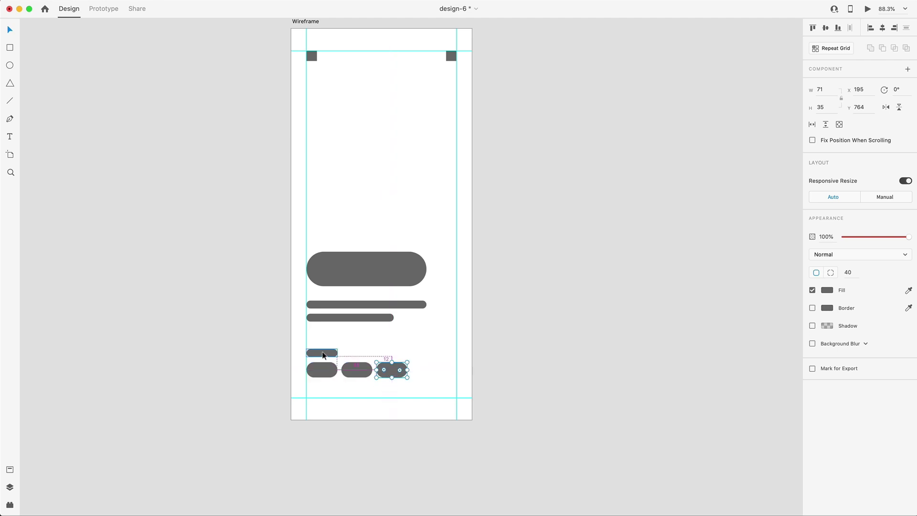
Duplicate the small pill into a row and copy the large pill into a full-width bottom button.
left_click_drag(323, 353, 311, 260, "alt")
left_click_drag(356, 375, 355, 343)
left_click_drag(369, 245, 367, 373, "alt")
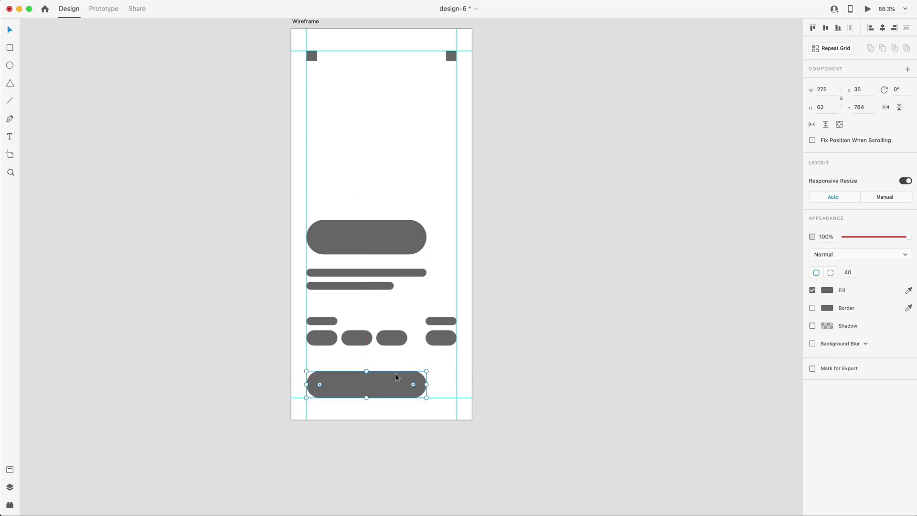
left_click_drag(426, 381, 458, 387)
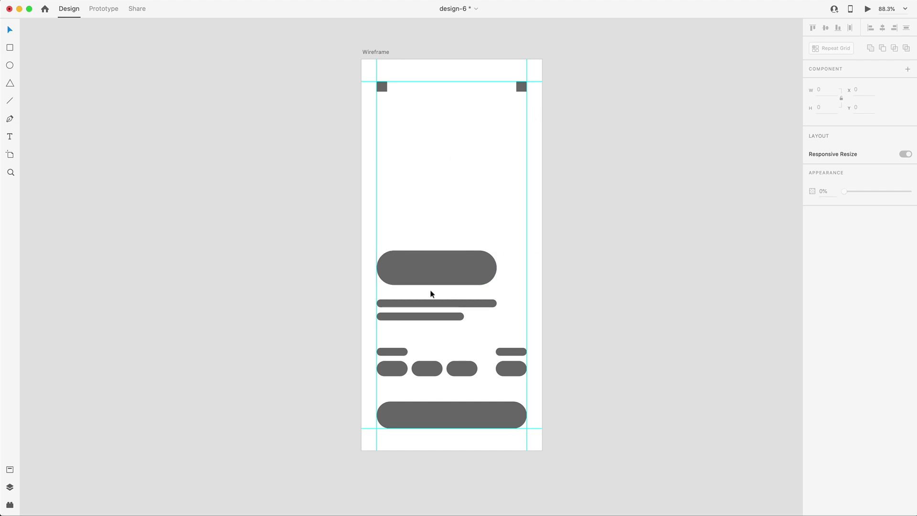
Replace the large pill with the pasted heading 'BOLD Coffee - Morning Blend 4 oz'.
left_click(441, 261)
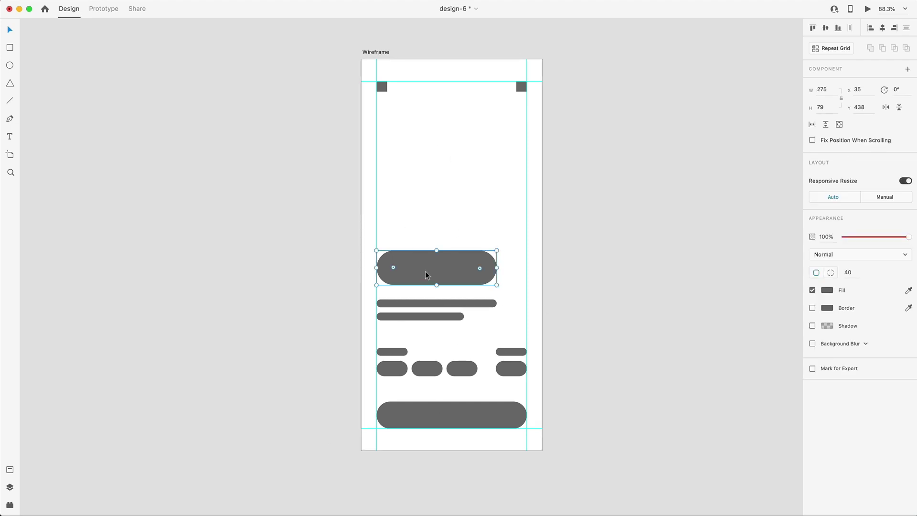
key("Delete")
key("t")
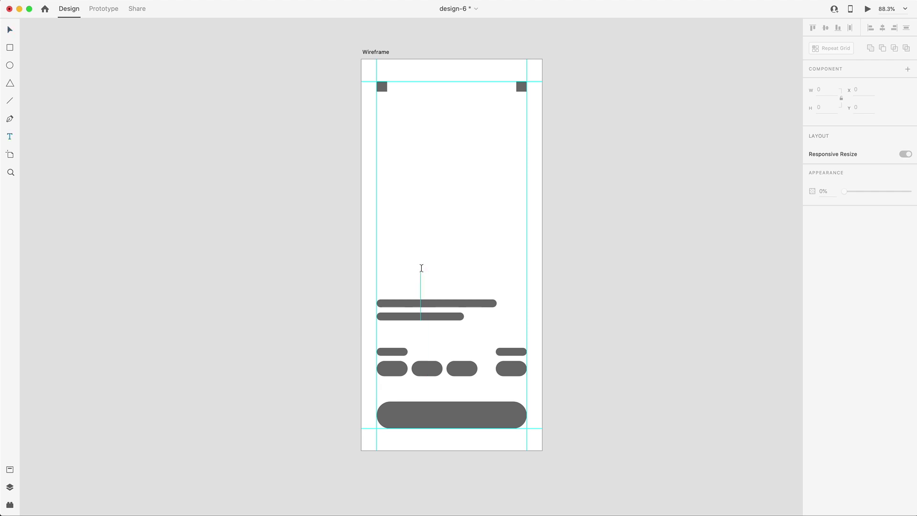
left_click(422, 269)
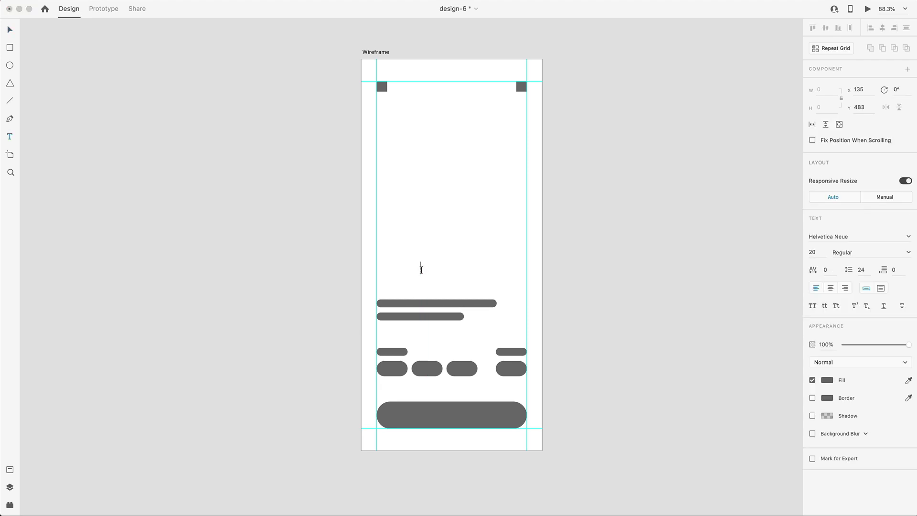
type("BOLD Coffee - Morning Blend 4 oz")
key("Escape")
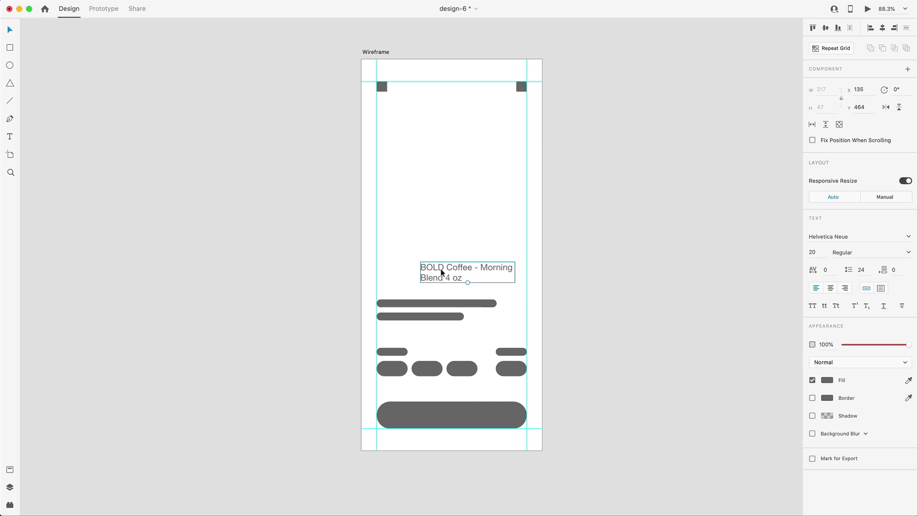
Set the heading to Roboto at 26 pt.
left_click(840, 237)
type("Roboto")
key("Return")
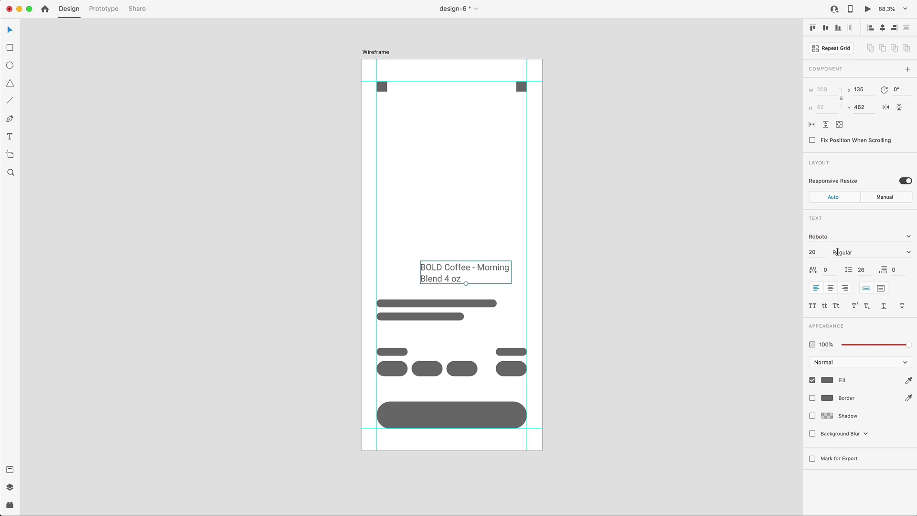
left_click(818, 253)
type("26")
key("Return")
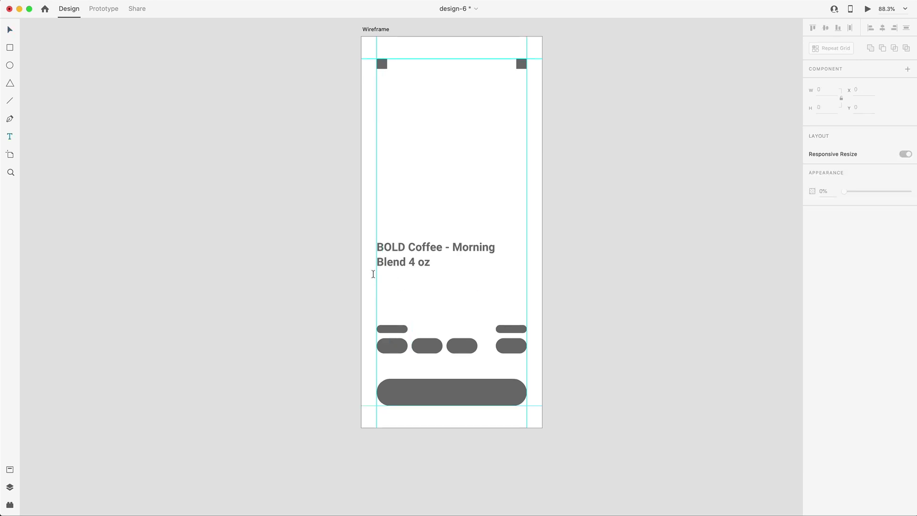
Add a paragraph text box below the heading filled with pasted placeholder text.
key("t")
left_click_drag(377, 278, 526, 308)
type("V")
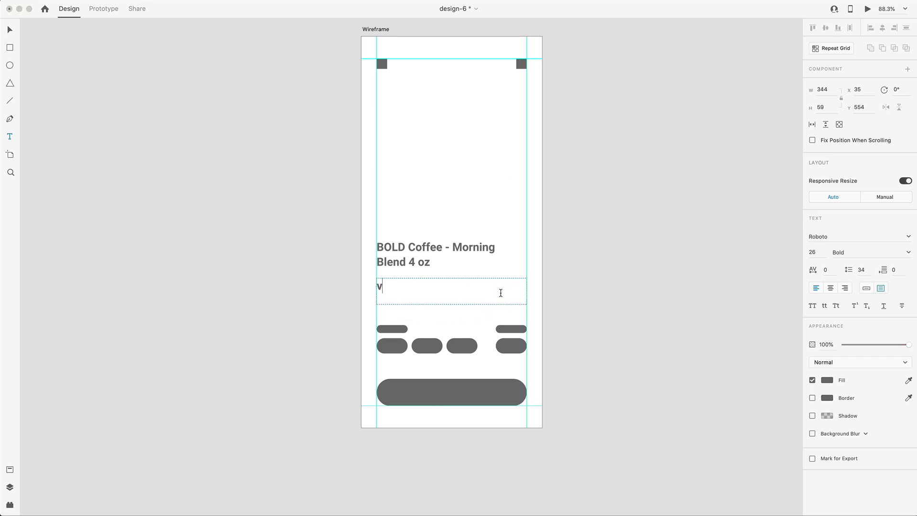
key("BackSpace")
key("super+v")
key("Escape")
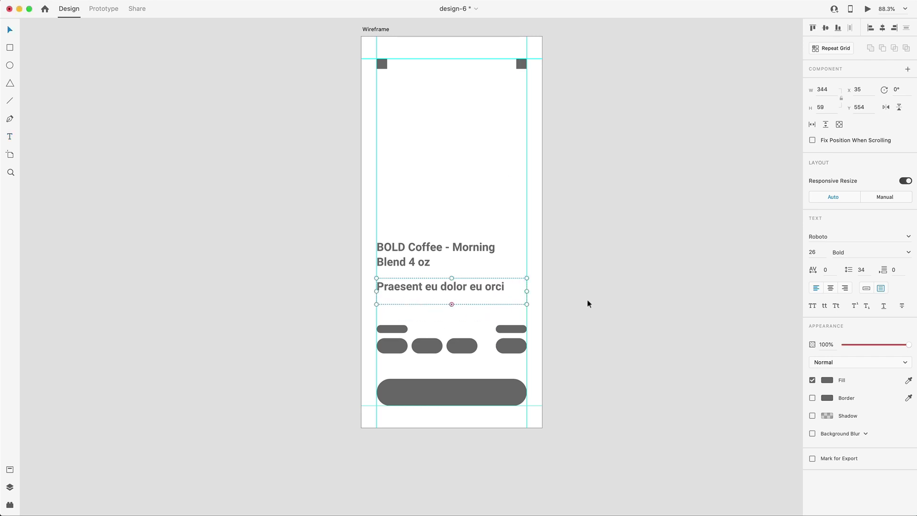
Make the paragraph 16 pt Regular, fit its box to the text, and move it nearer the heading.
left_click(815, 252)
type("1")
key("Return")
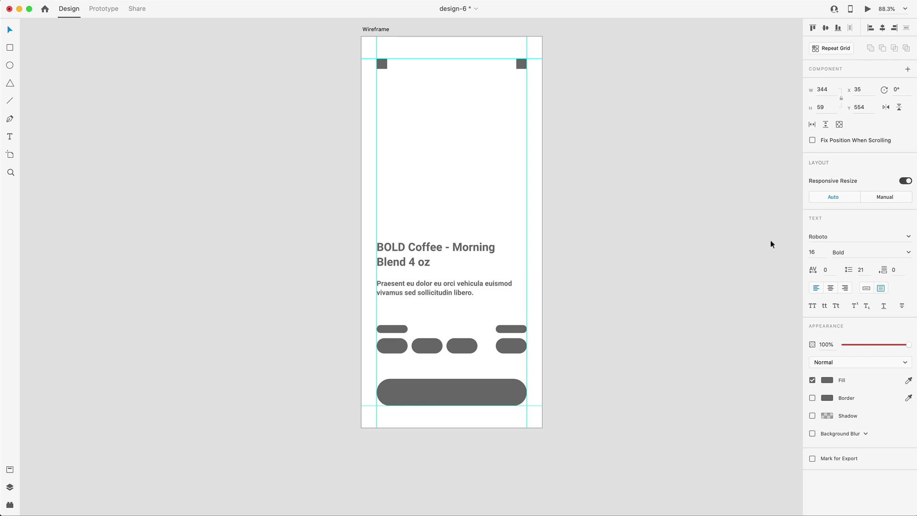
left_click(841, 253)
type("Regular")
key("Return")
key("Escape")
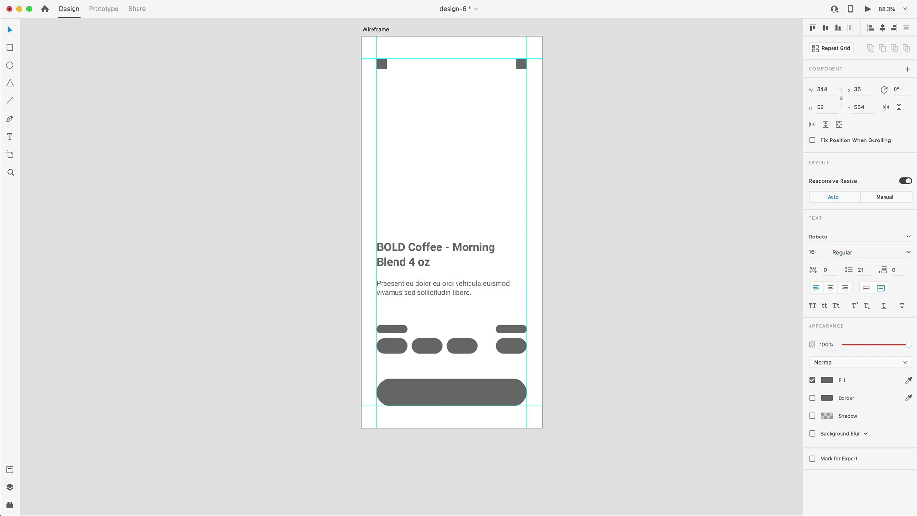
left_click(444, 288)
left_click_drag(452, 303, 452, 297)
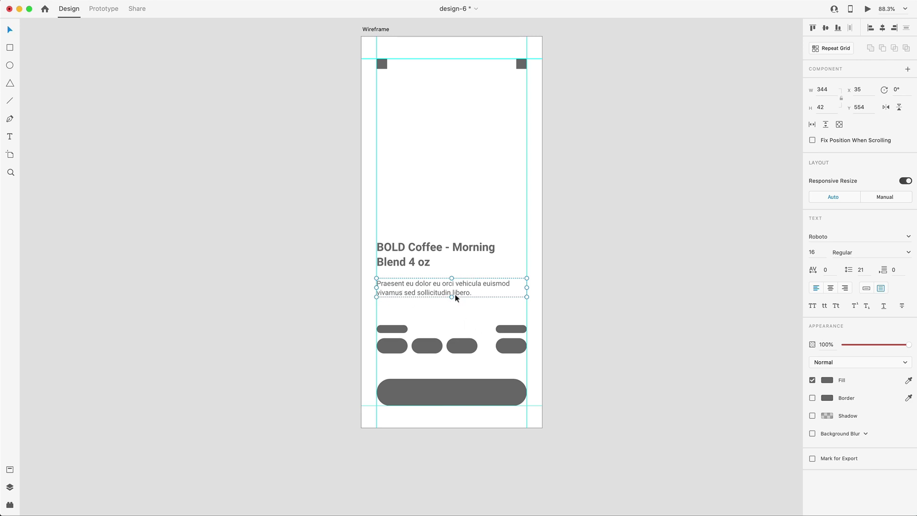
left_click_drag(426, 286, 426, 286)
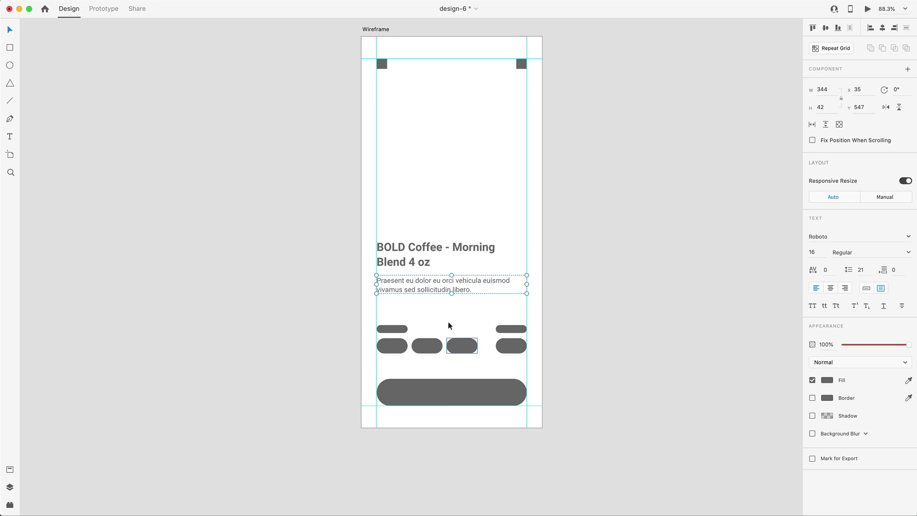
left_click(454, 309)
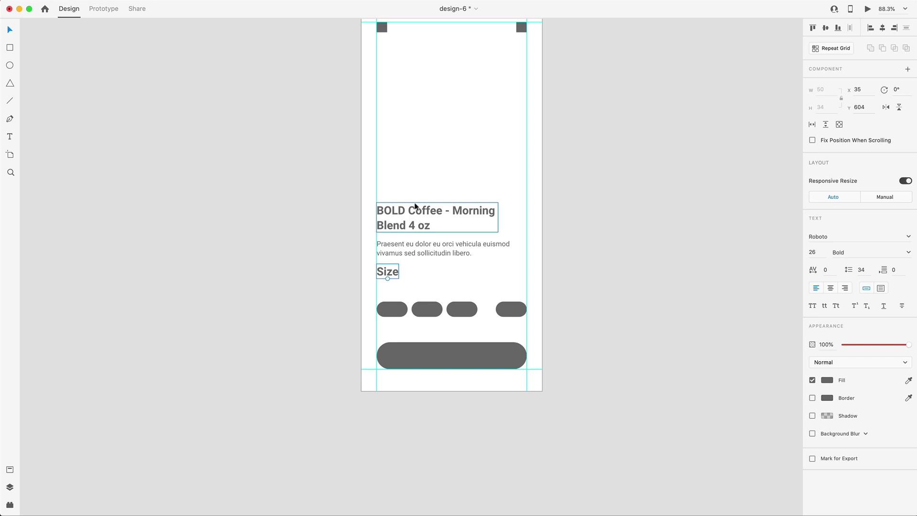
Make the Size label 12 pt uppercase and position it below the paragraph.
left_click_drag(394, 275, 394, 286)
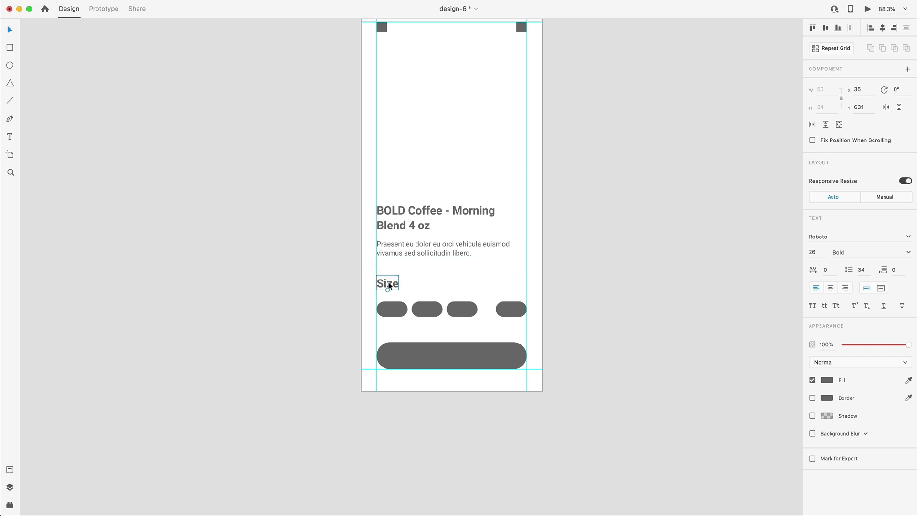
left_click(812, 254)
type("12")
key("Return")
left_click(814, 306)
left_click(399, 254)
key("alt")
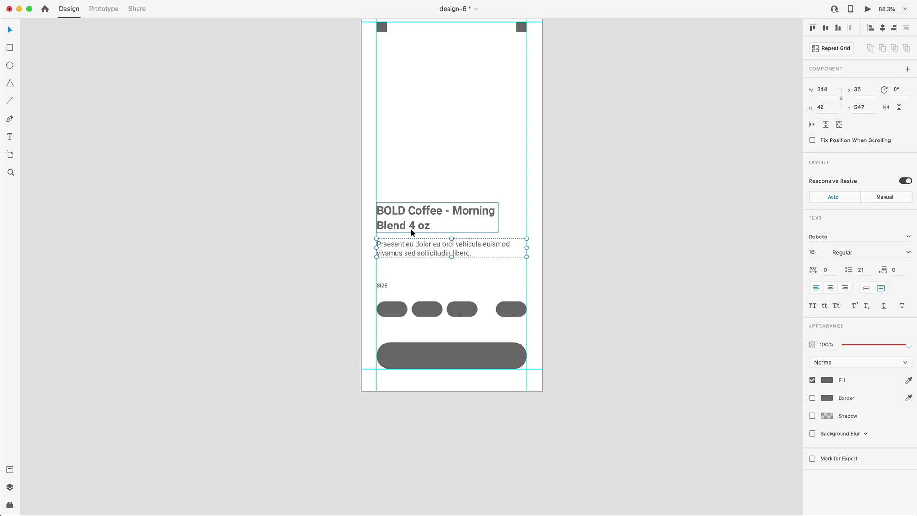
left_click_drag(382, 285, 386, 273)
key("alt")
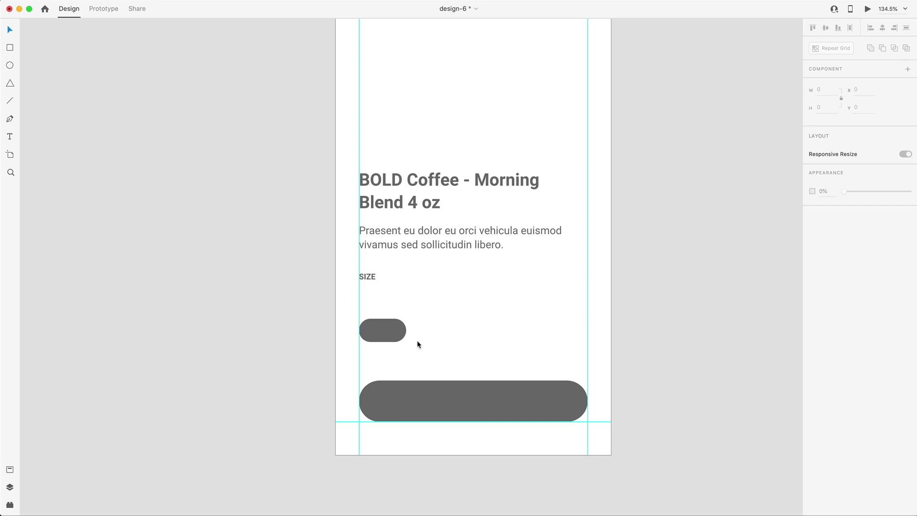
Place the pill just under SIZE, set its width to 60, and copy it into a row of three.
left_click_drag(388, 332, 404, 297)
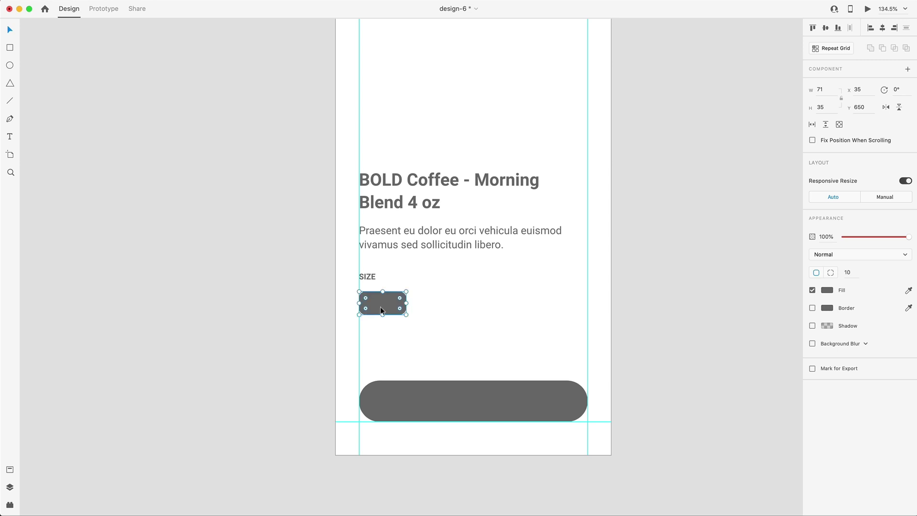
left_click_drag(381, 307, 379, 301)
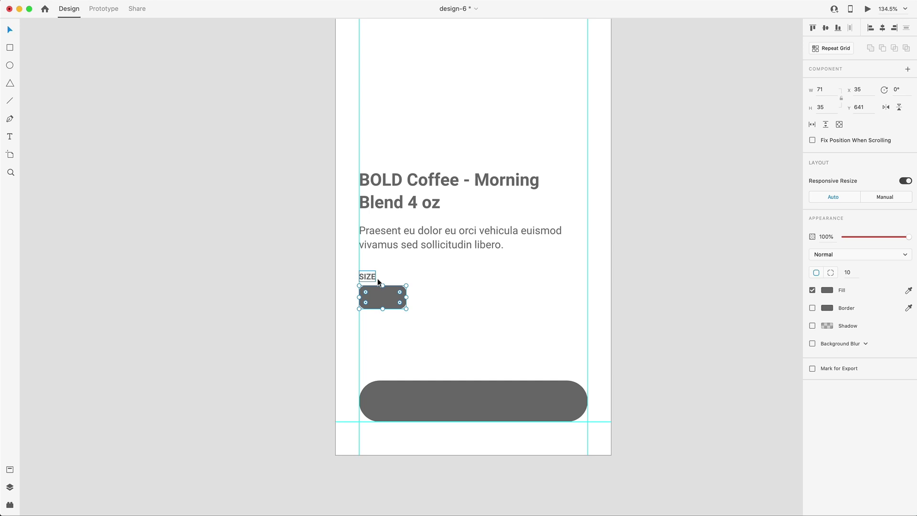
left_click(834, 89)
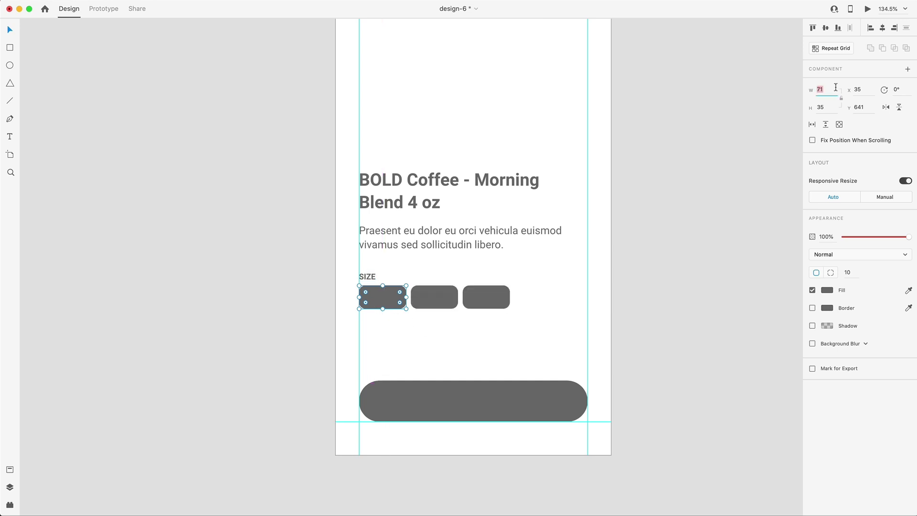
type("60")
key("Return")
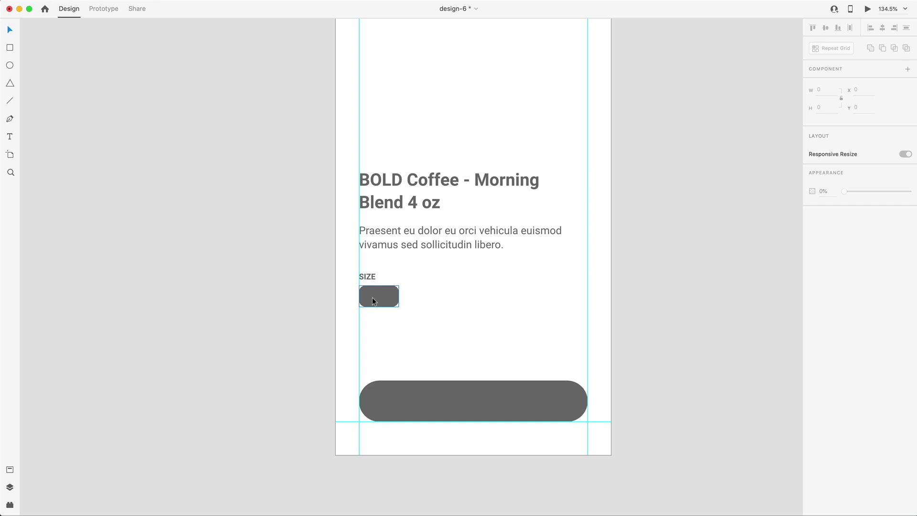
left_click_drag(372, 300, 462, 302)
left_click(509, 330)
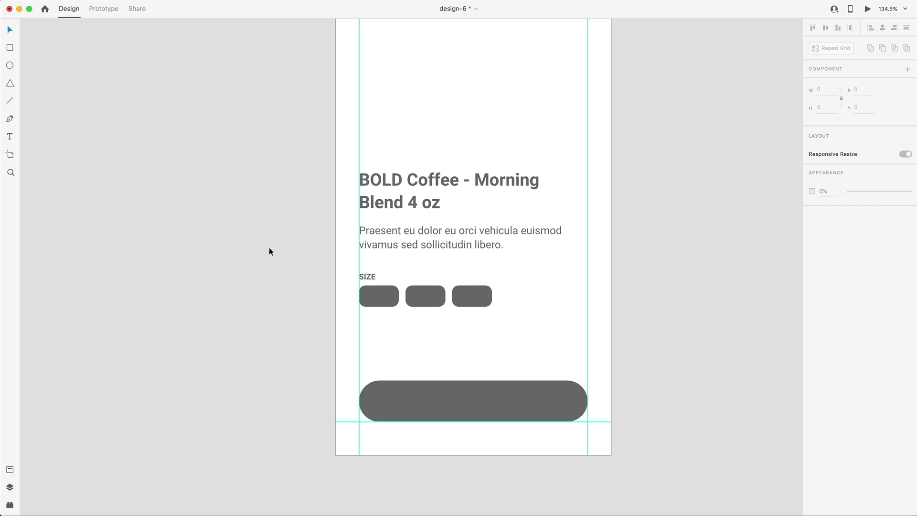
Copy the label to the right as QUANTITY with a wider pill aligned beneath it.
left_click_drag(375, 283, 523, 280)
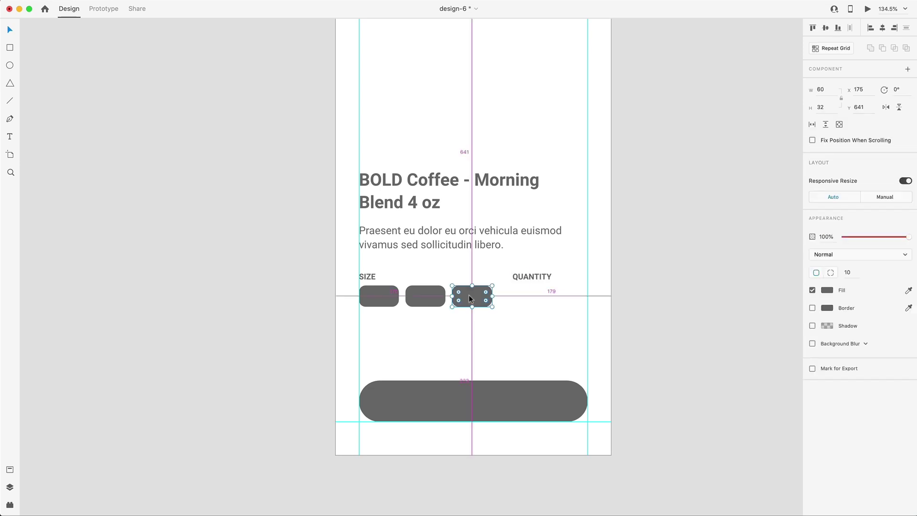
left_click_drag(473, 298, 528, 293)
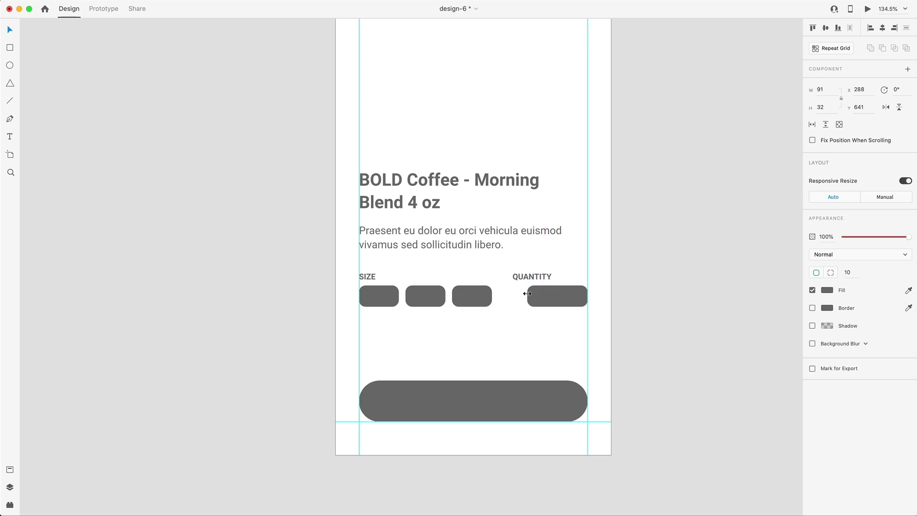
left_click_drag(527, 293, 542, 283)
left_click(528, 281)
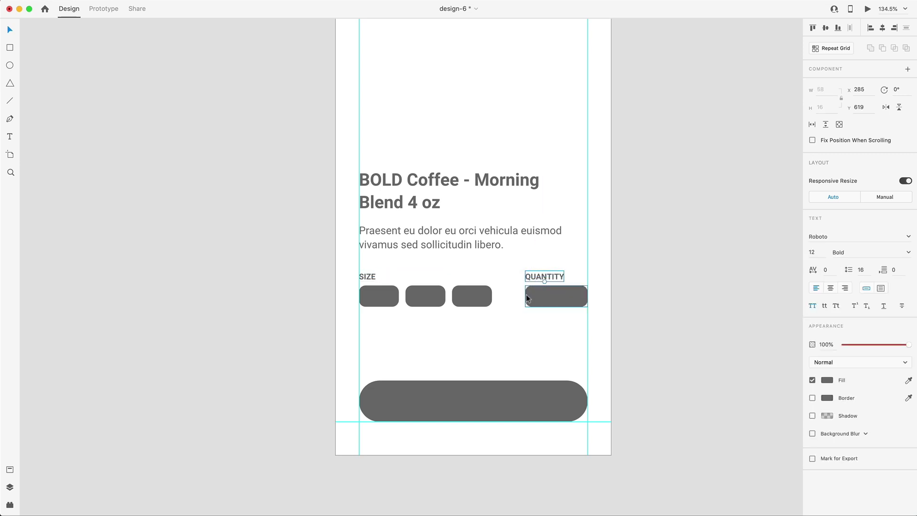
left_click(547, 340)
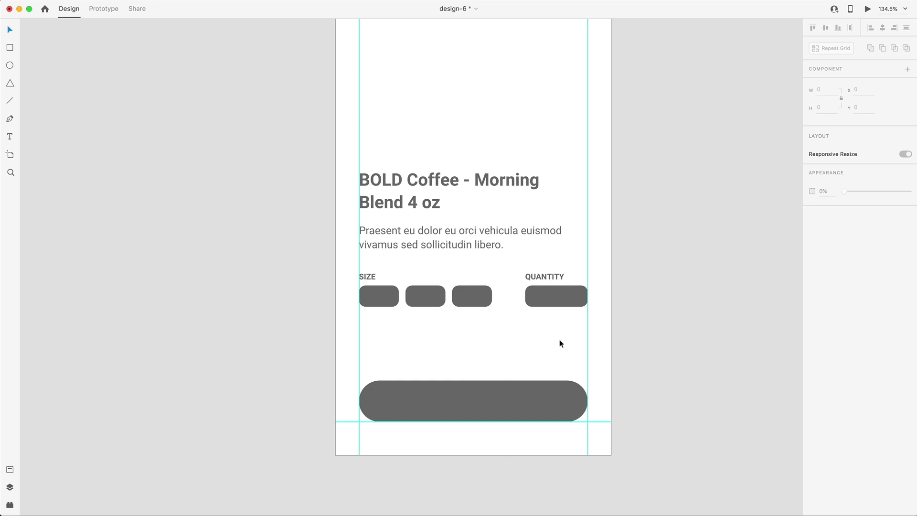
Copy the SIZE label onto the first pill, colour it white and reword it '4 oz'.
scroll(556, 339, "up", 5)
left_click_drag(203, 221, 227, 254)
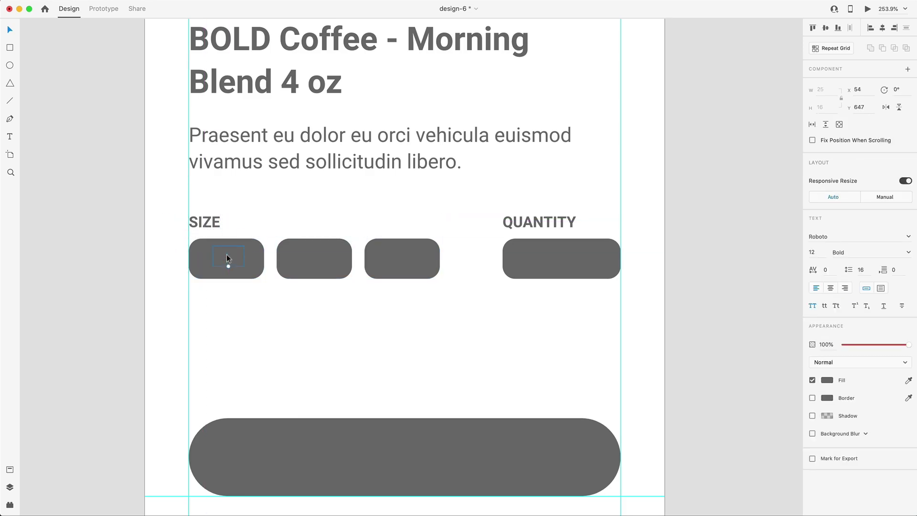
left_click(826, 381)
left_click_drag(727, 365, 686, 315)
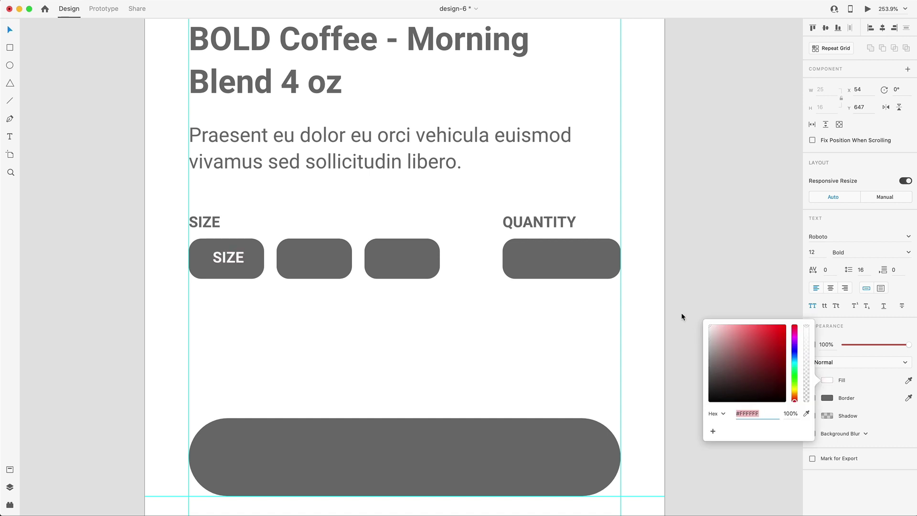
double_click(230, 258)
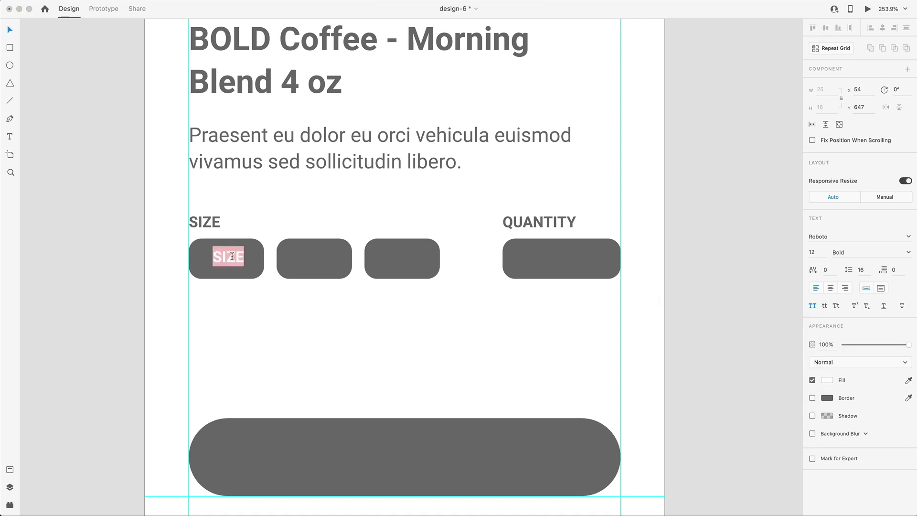
type("4 oz")
Set the 4 oz label to 16 pt Regular and centre it in its pill.
left_click(815, 252)
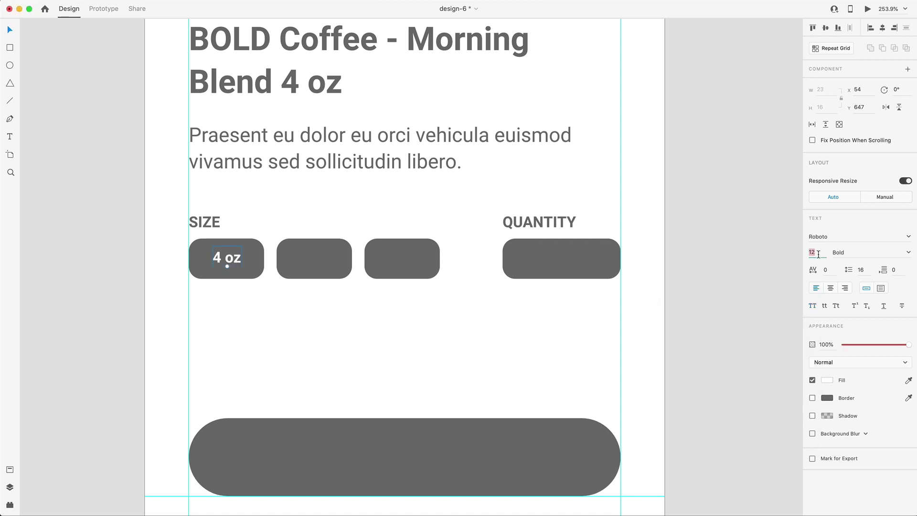
type("1")
key("Return")
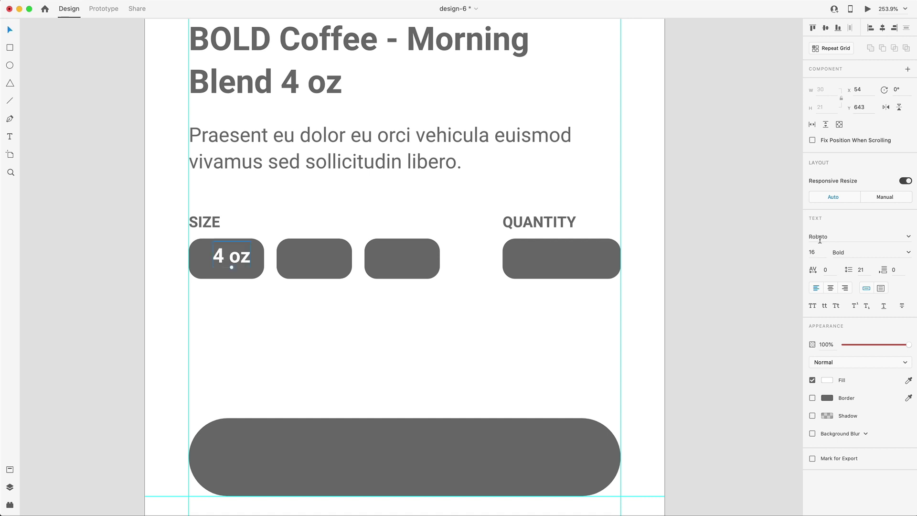
left_click(860, 253)
type("Regular")
key("Return")
left_click_drag(231, 258, 227, 261)
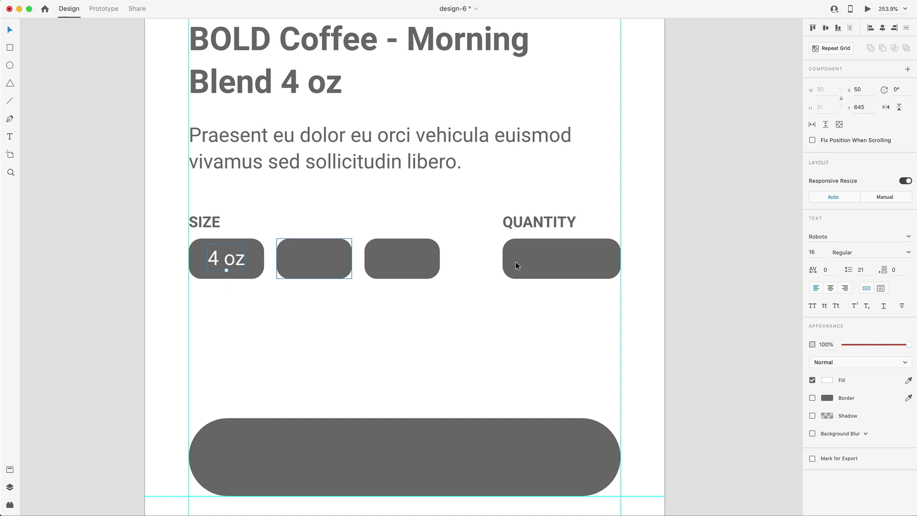
key("Escape")
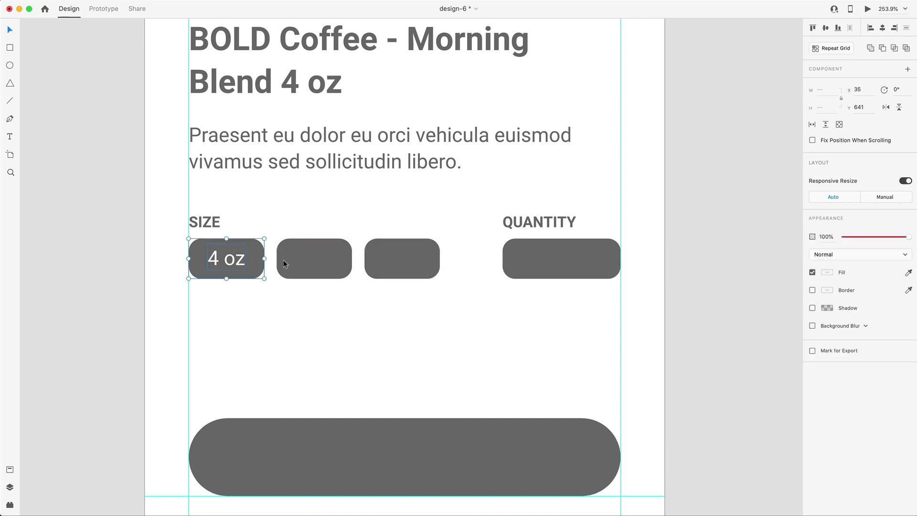
left_click(825, 28)
left_click(365, 307)
Copy the label onto the second pill and put a centred '1' in the quantity pill.
left_click_drag(228, 263, 308, 264)
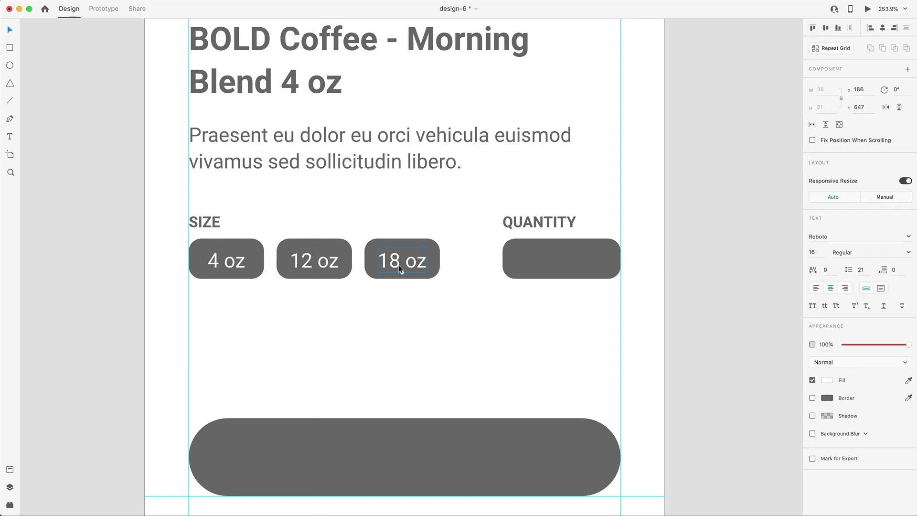
left_click_drag(400, 265, 554, 266)
double_click(555, 266)
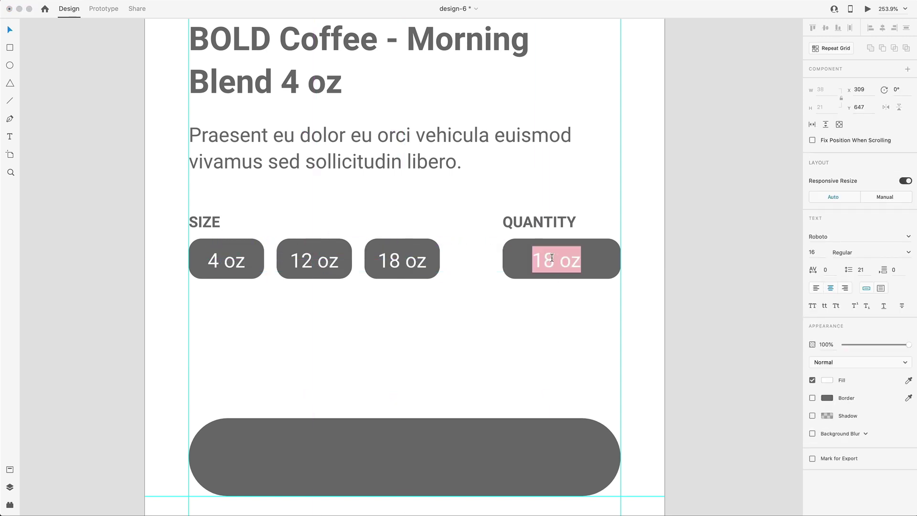
type("1")
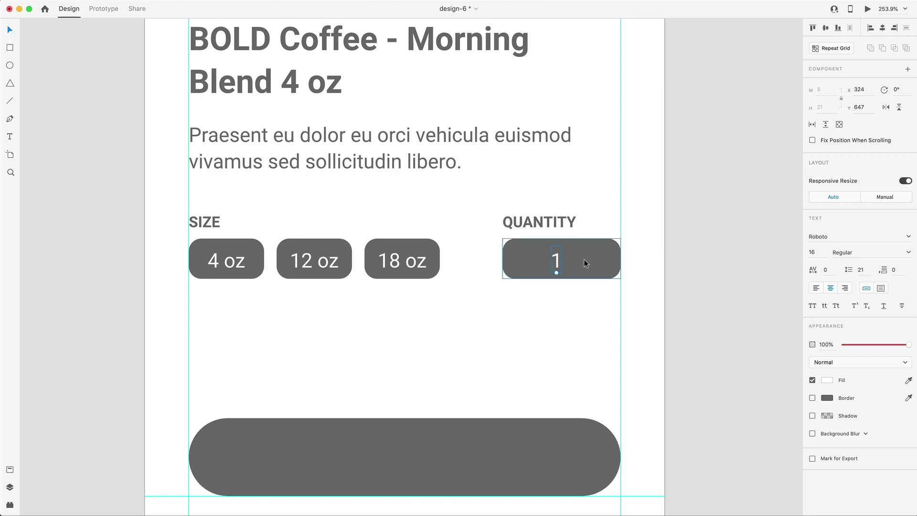
left_click(588, 262)
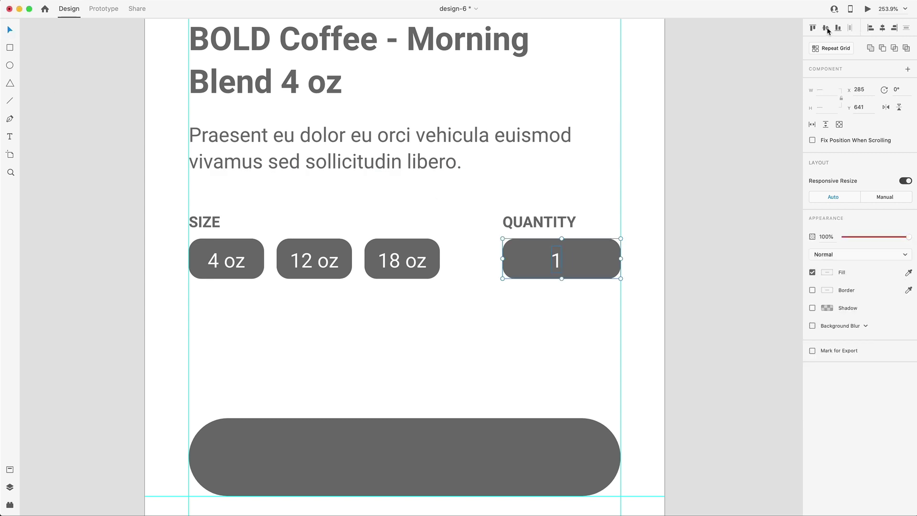
left_click(884, 29)
left_click(783, 141)
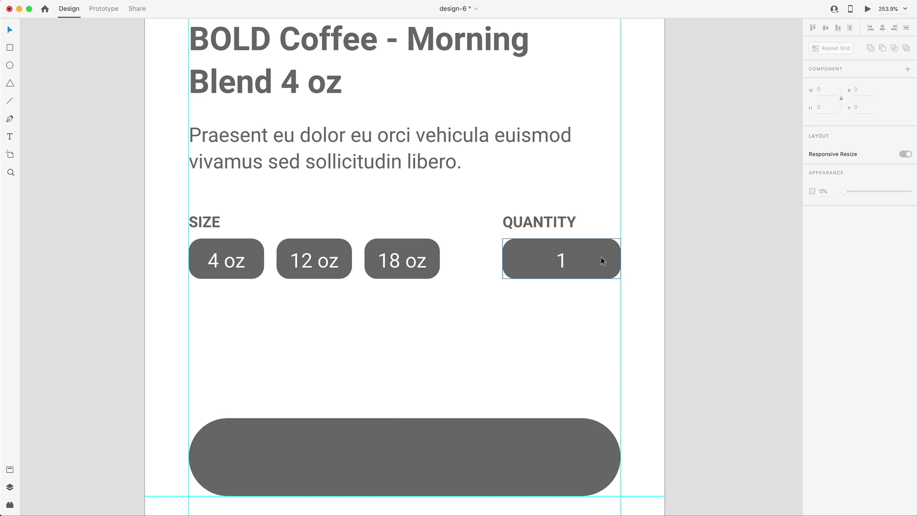
key("super+Tab")
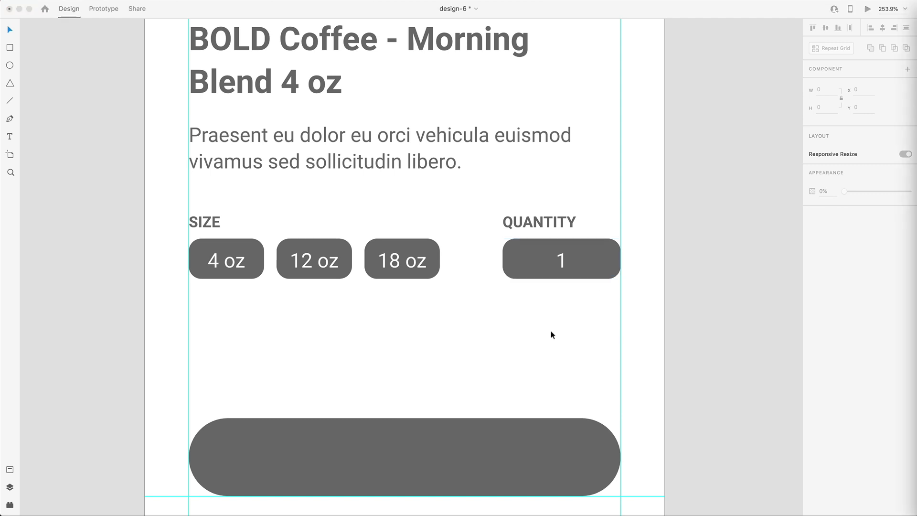
Make the long bottom button's corners less rounded.
left_click(500, 337)
scroll(501, 336, "down", 10)
scroll(503, 330, "right", 1)
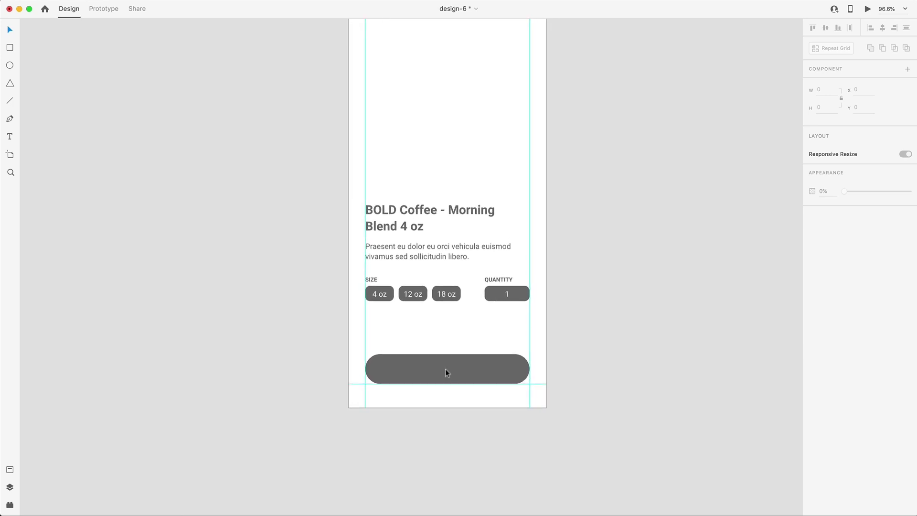
left_click(457, 372)
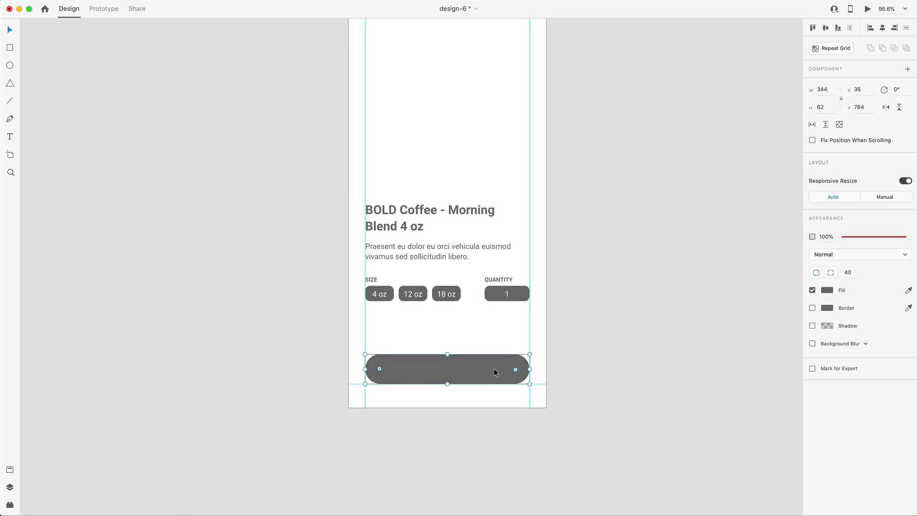
left_click_drag(517, 368, 524, 360)
left_click_drag(836, 92, 811, 91)
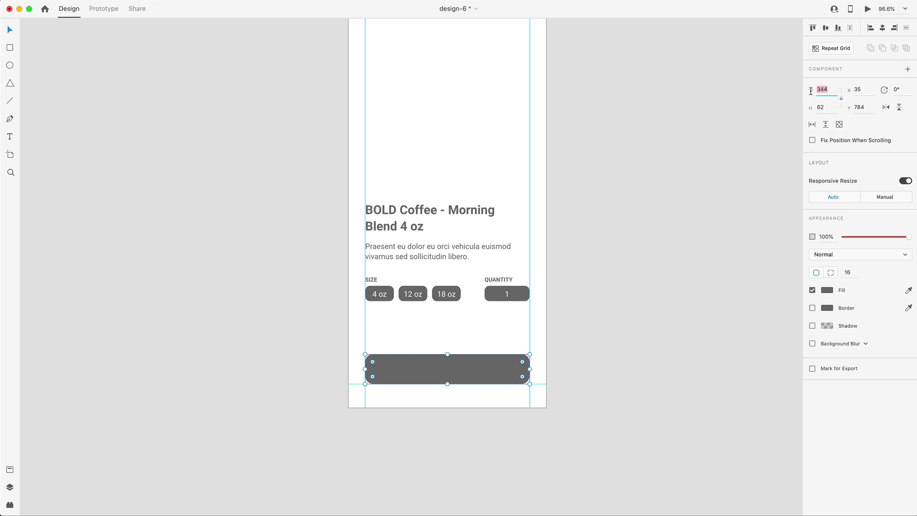
left_click(586, 317)
Label the bottom button ADD TO CART in Medium-weight capitals and move the product details lower.
double_click(448, 368)
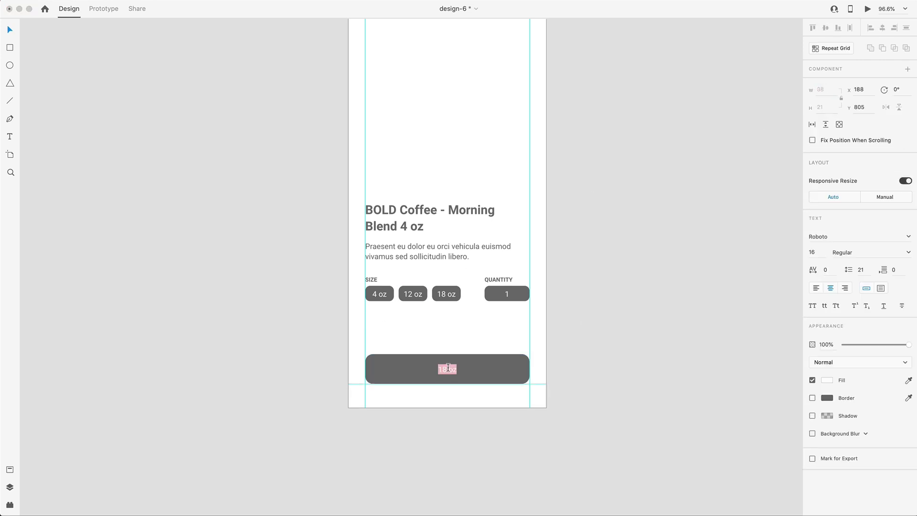
type("Add to cart")
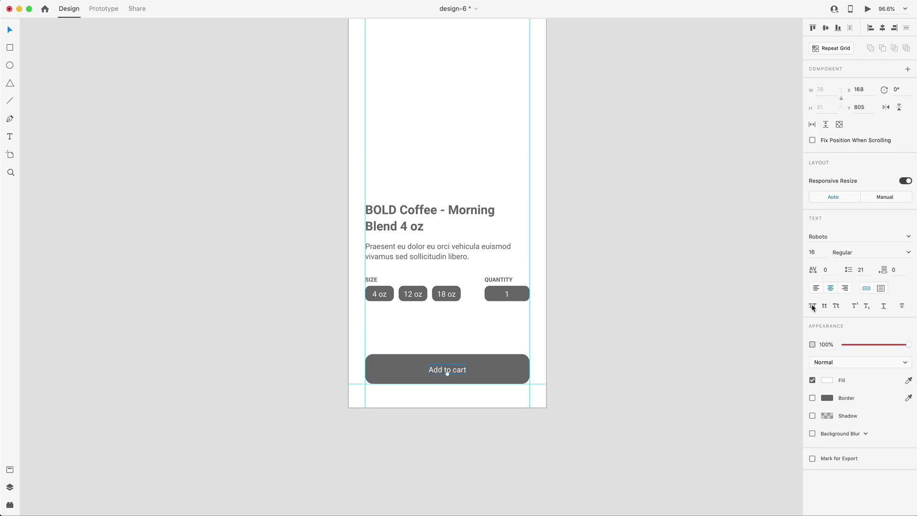
left_click(812, 306)
left_click(909, 253)
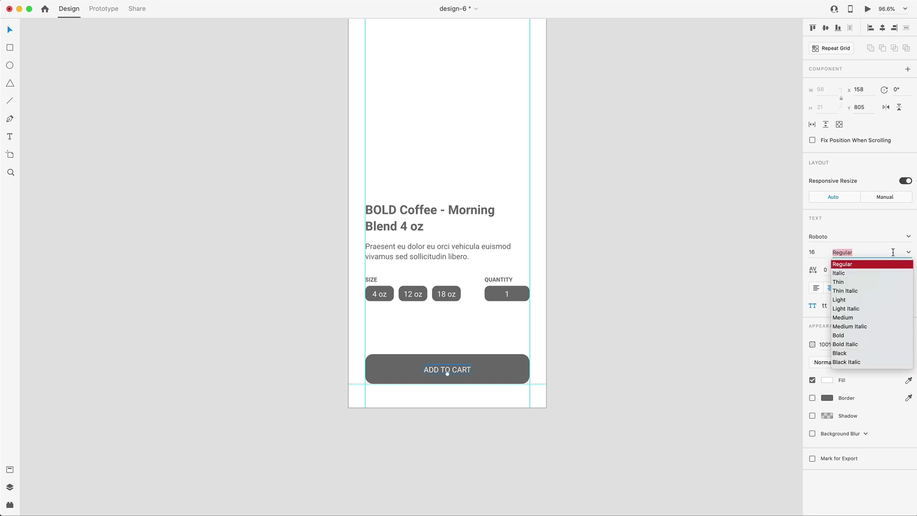
left_click(843, 317)
left_click(600, 398)
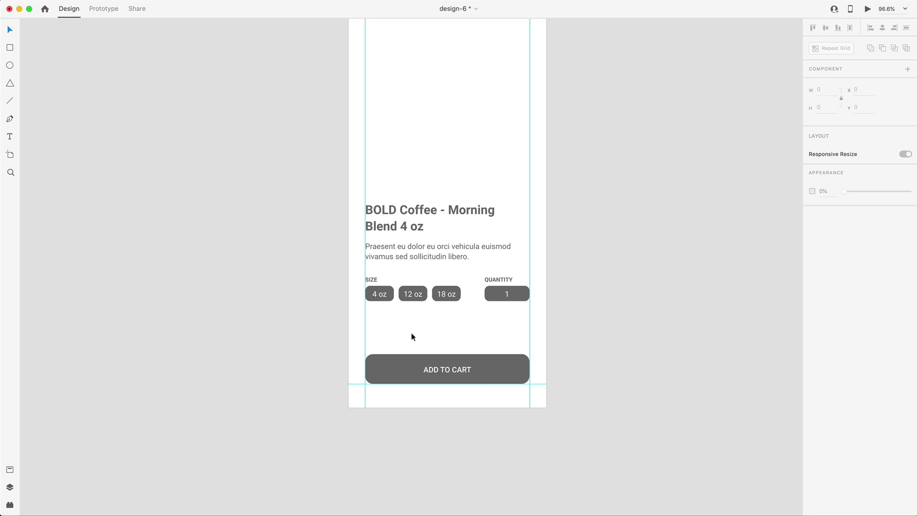
left_click_drag(371, 166, 526, 320)
left_click_drag(434, 251, 445, 283)
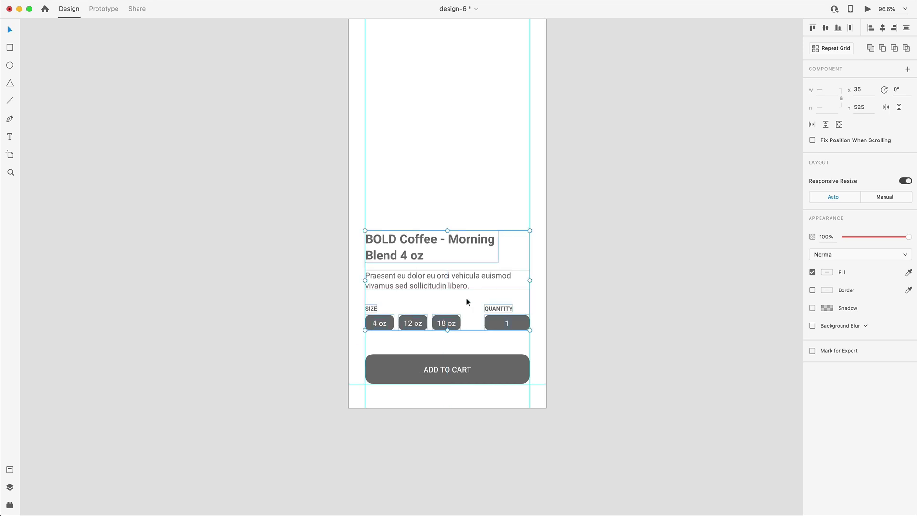
left_click(618, 338)
scroll(492, 335, "up", 5)
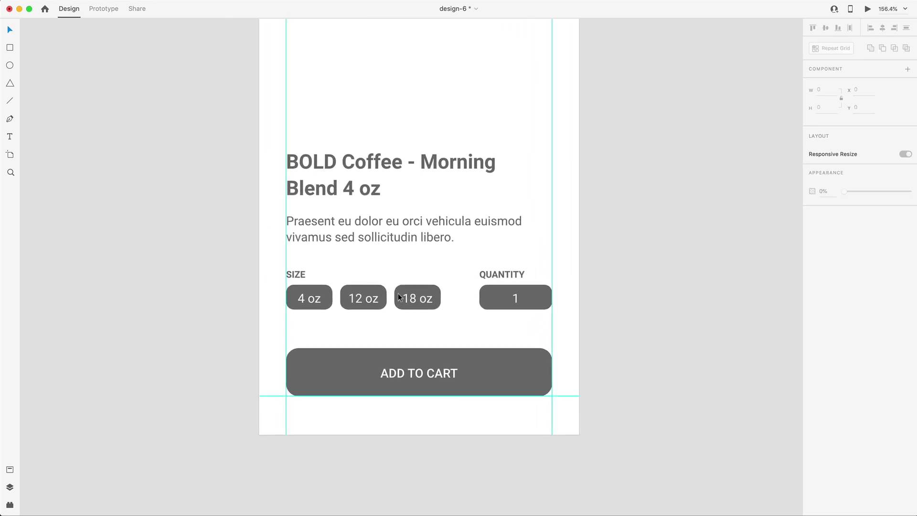
scroll(436, 326, "left", 1)
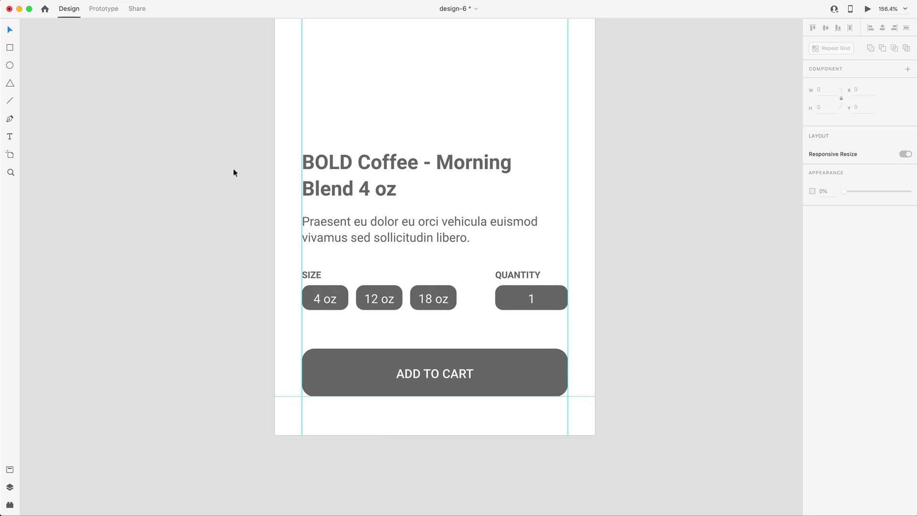
left_click(314, 275)
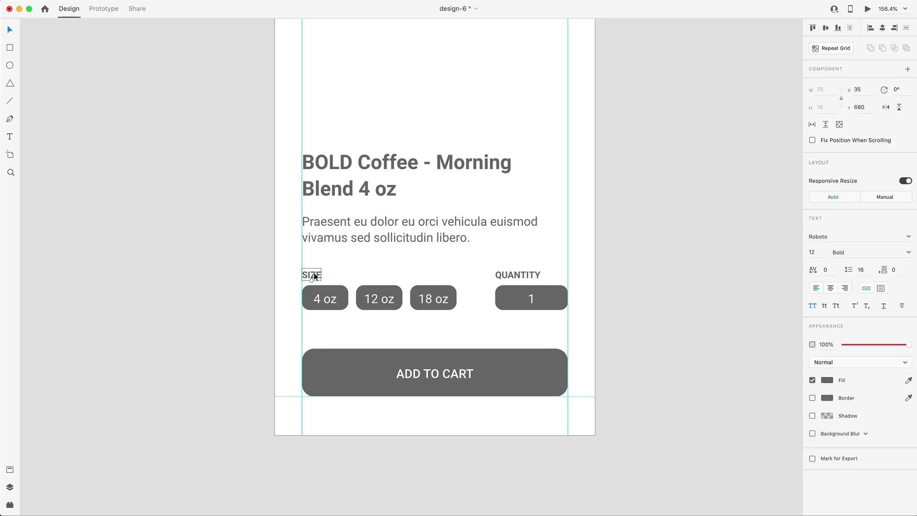
left_click(511, 276, "shift")
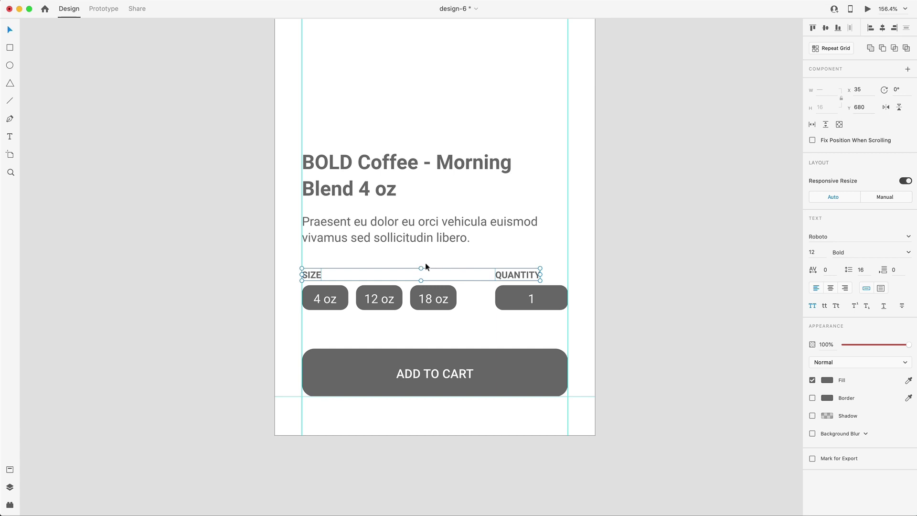
key("Right")
key("Right")
key("Right")
key("Right")
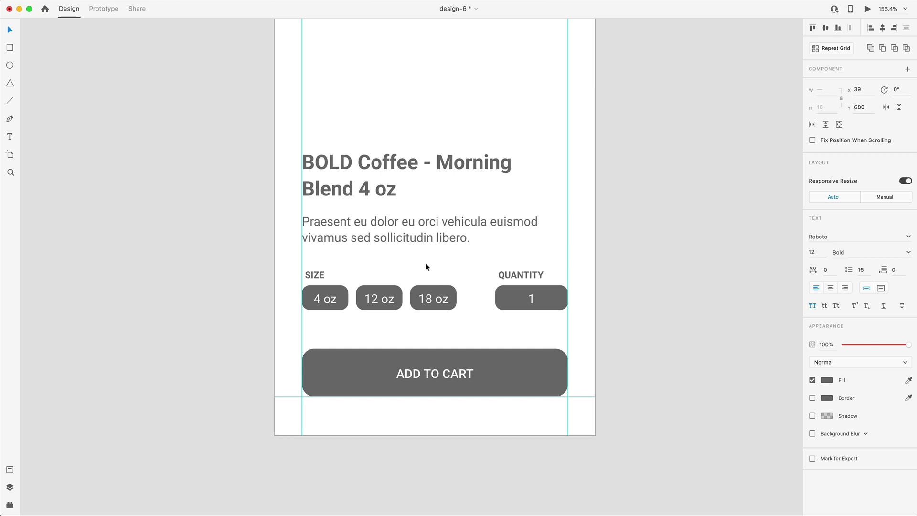
left_click(497, 311)
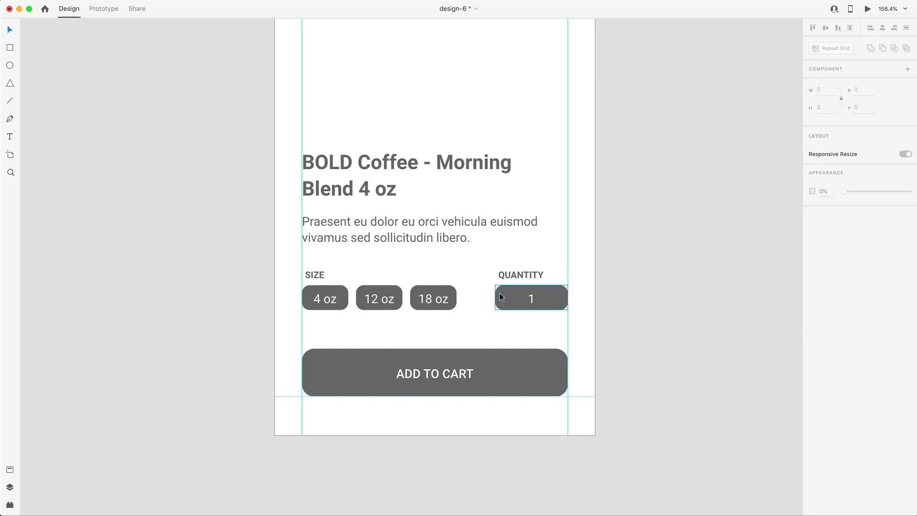
left_click(515, 275)
left_click_drag(515, 275, 511, 280)
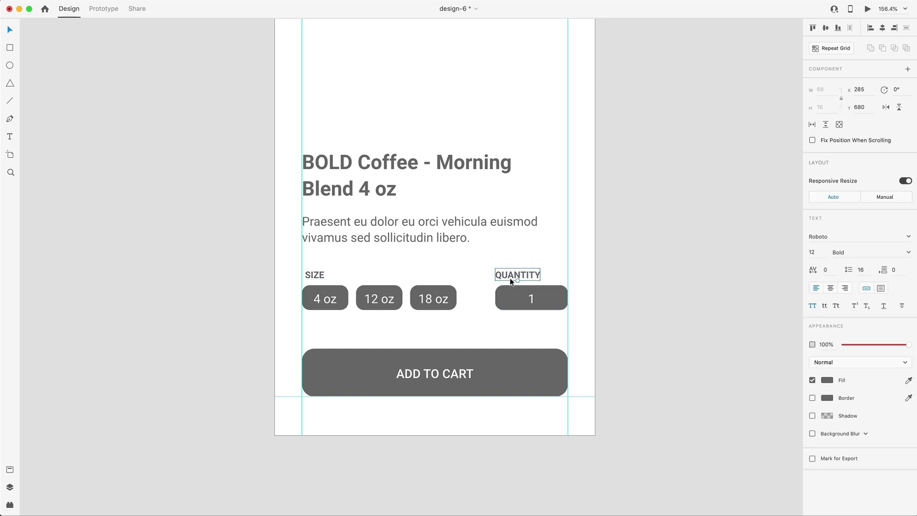
left_click(498, 331)
key("ctrl+z")
left_click(510, 333)
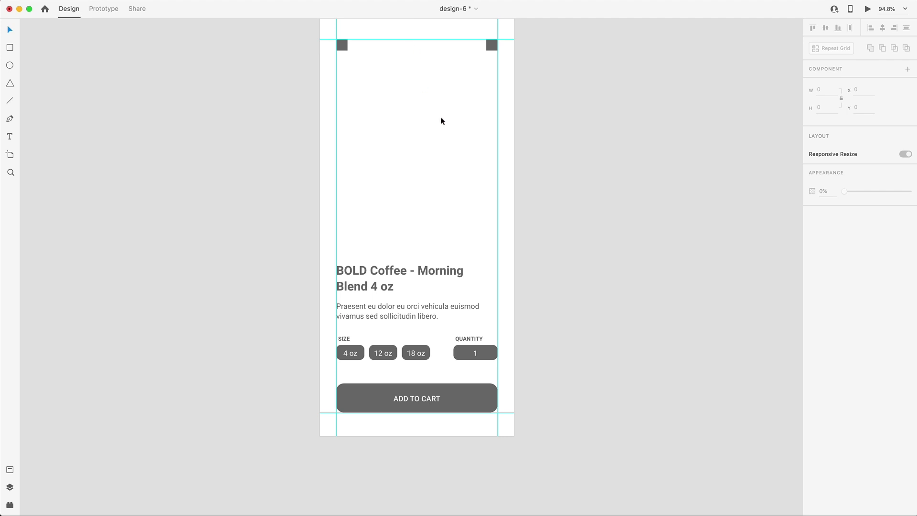
scroll(434, 145, "up", 2)
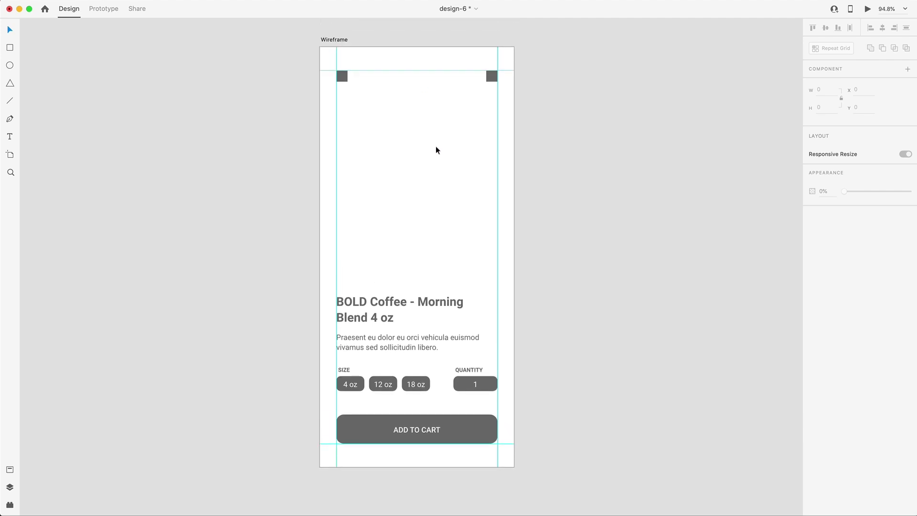
From Nucleo's Box Icons, drag plus and minus icons onto the XD canvas.
key("super+Tab")
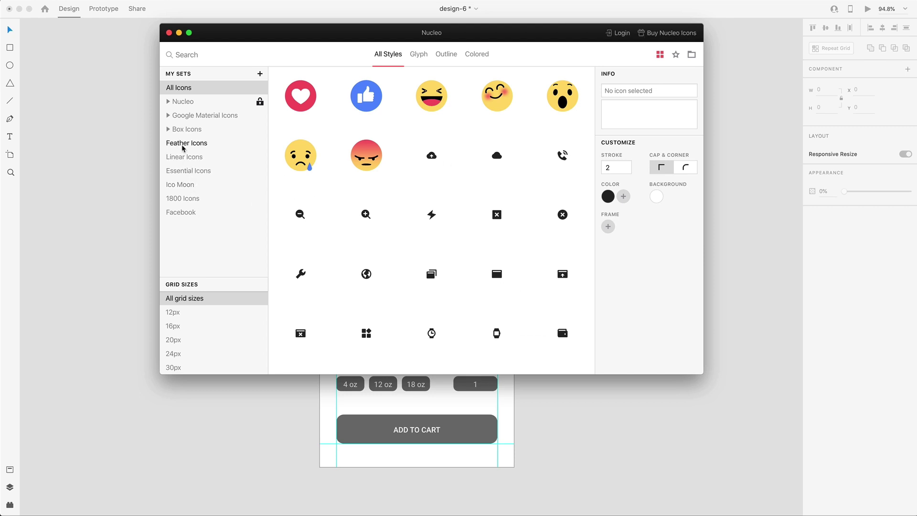
left_click(188, 129)
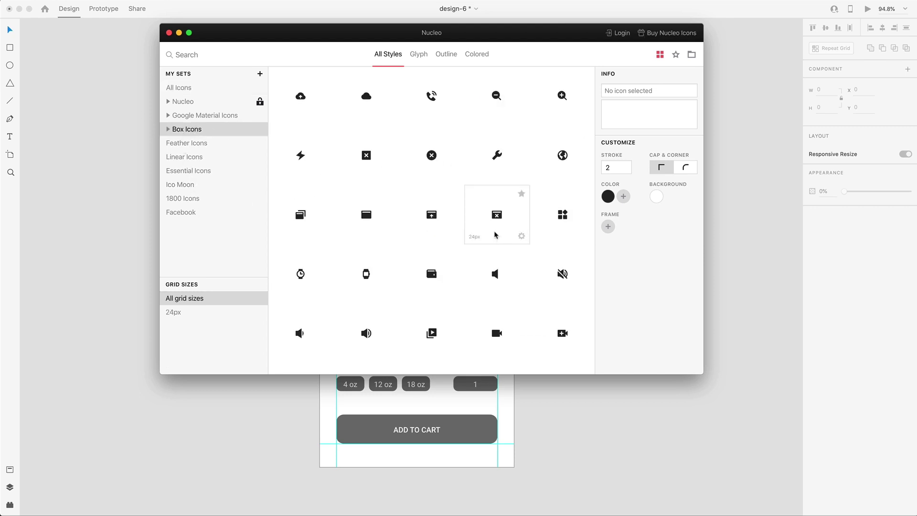
scroll(492, 232, "down", 3)
type("plus")
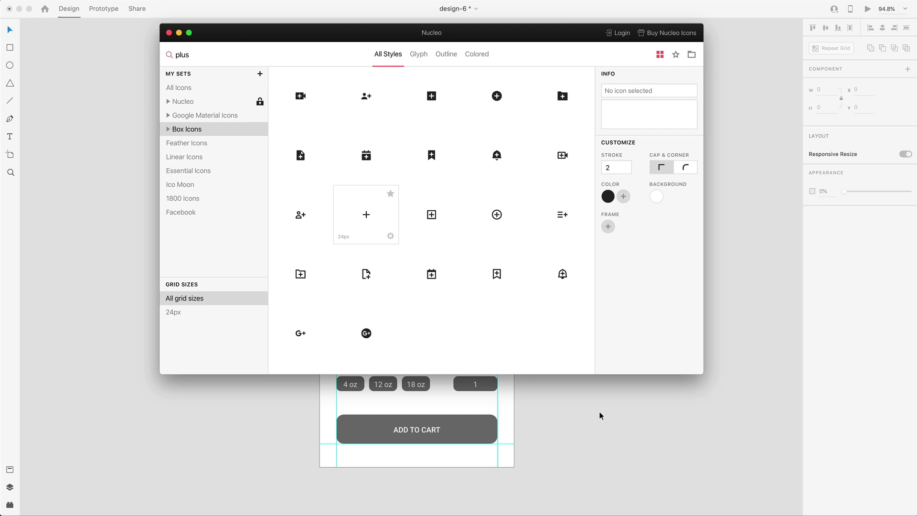
left_click_drag(601, 416, 603, 415)
left_click(230, 54)
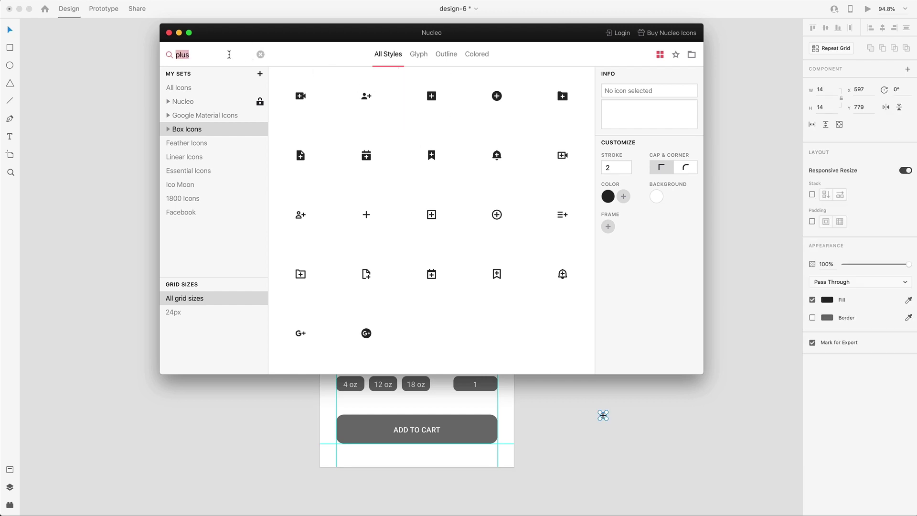
type("minus")
left_click_drag(497, 154, 630, 414)
Search 'arr' and 'sho' and drag back-arrow and shopping-bag icons onto the canvas.
left_click(230, 55)
type("arr")
scroll(367, 306, "down", 3)
left_click_drag(366, 345, 575, 416)
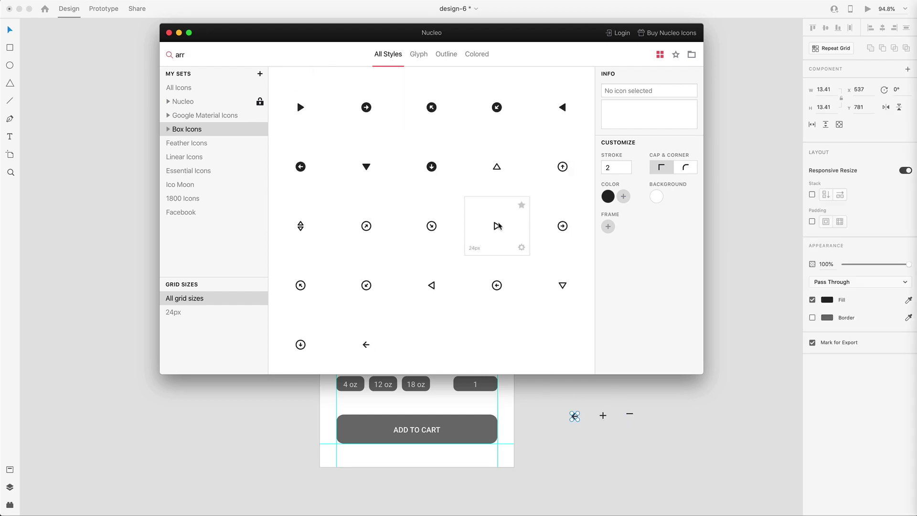
left_click(260, 54)
type("sh")
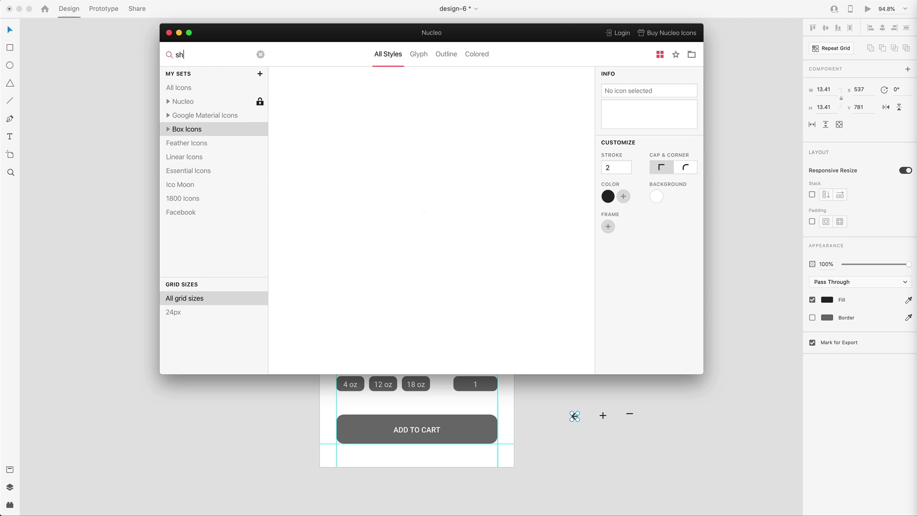
type("o")
left_click_drag(562, 96, 597, 410)
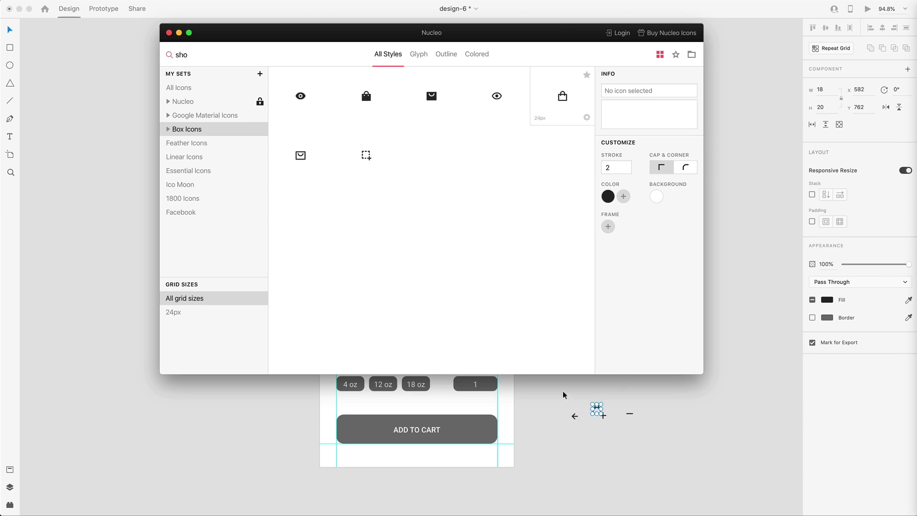
Position the plus icon inside the quantity field, to the right of the 1.
left_click(563, 392)
scroll(556, 442, "up", 6)
left_click_drag(743, 356, 409, 260)
scroll(385, 265, "up", 4)
scroll(409, 257, "left", 2)
left_click_drag(492, 252, 487, 252)
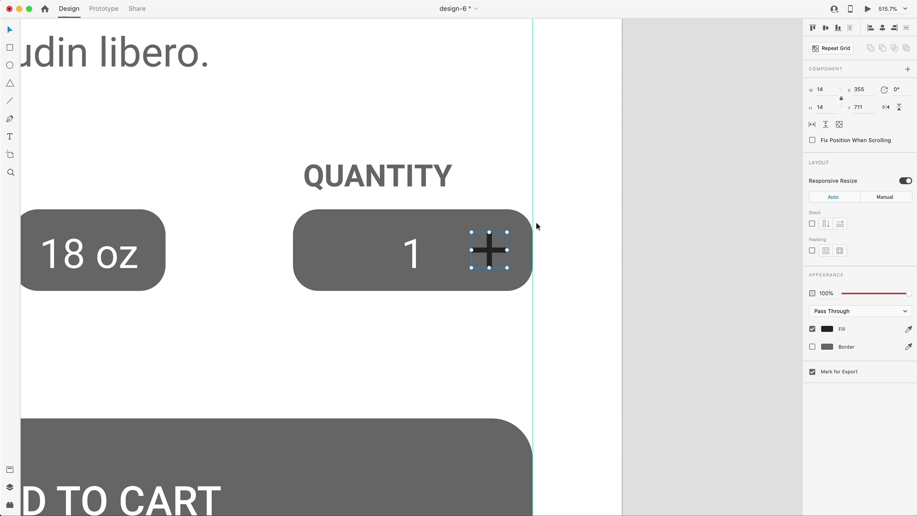
Shrink the plus icon, nudge it right, and make its fill white.
left_click_drag(506, 232, 502, 237)
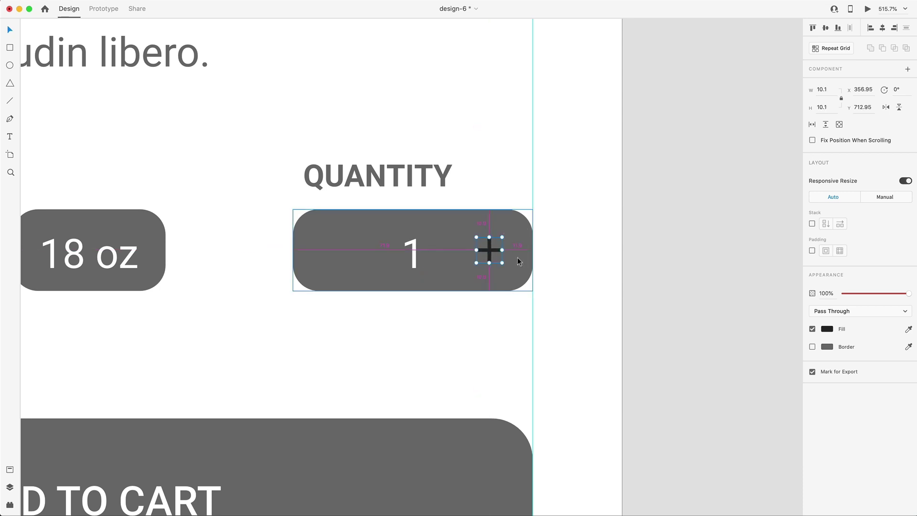
key("Right")
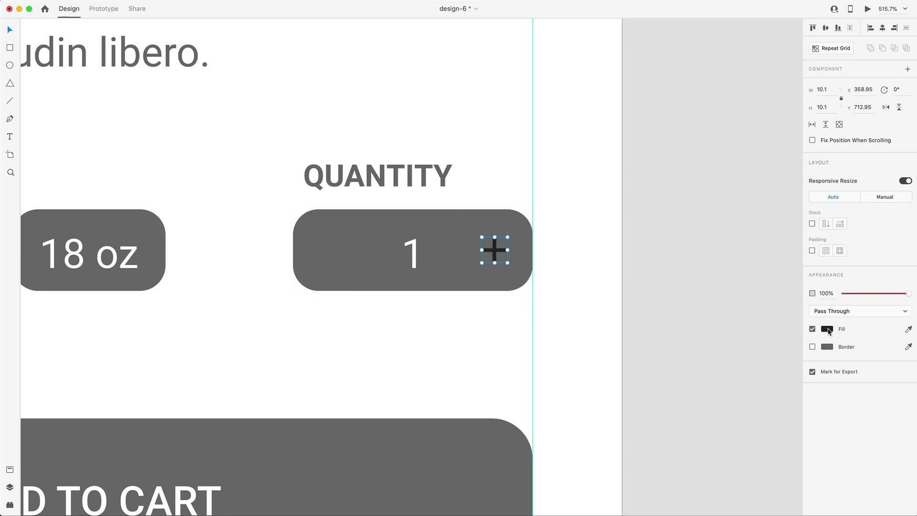
left_click(827, 329)
left_click_drag(733, 322, 709, 272)
left_click(634, 238)
Resize the minus icon to 10 px wide, place it left of the 1, and make it white.
scroll(633, 238, "down", 5)
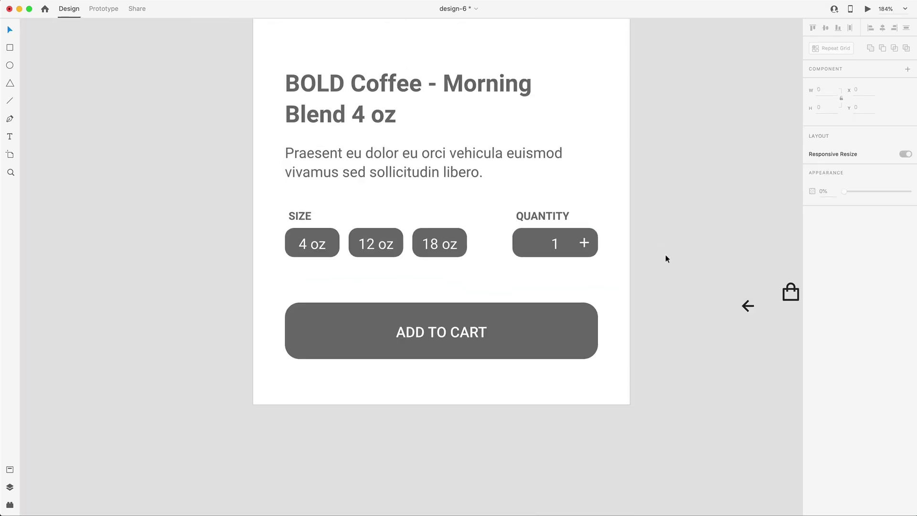
left_click(692, 296)
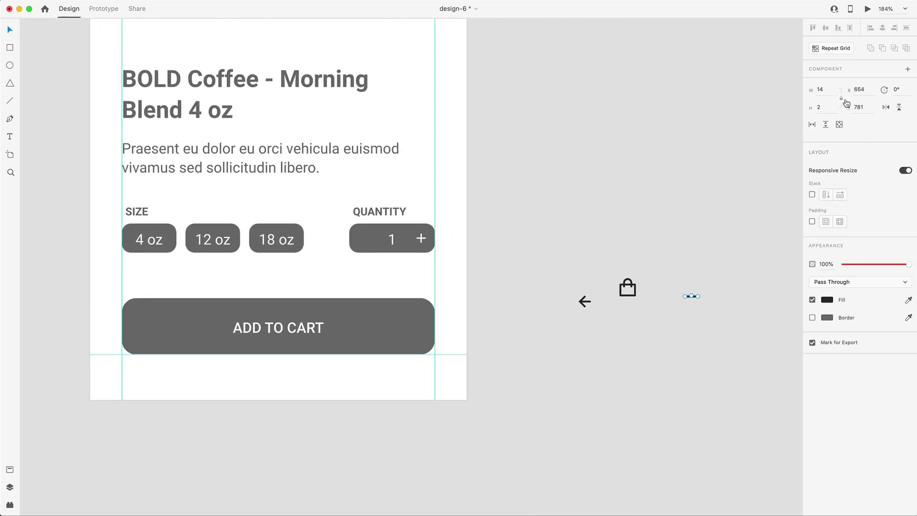
left_click(831, 89)
type("10")
key("Return")
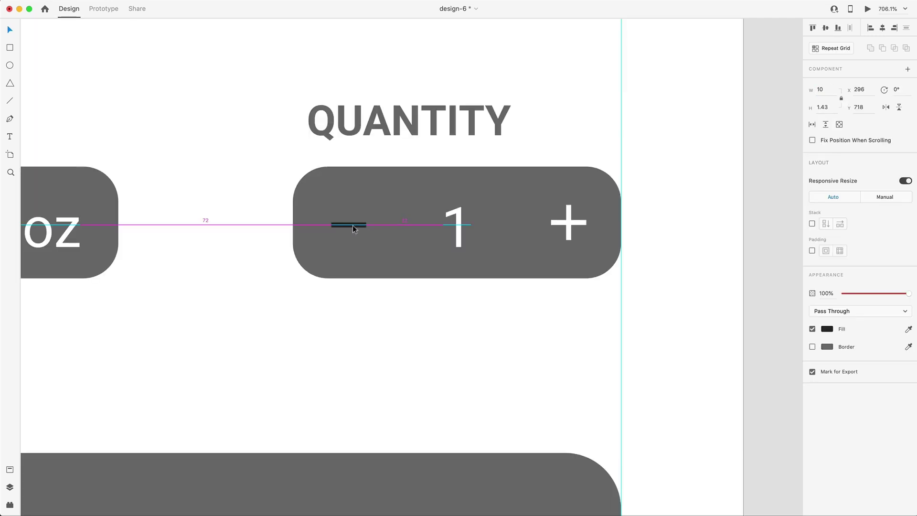
left_click_drag(353, 225, 349, 225)
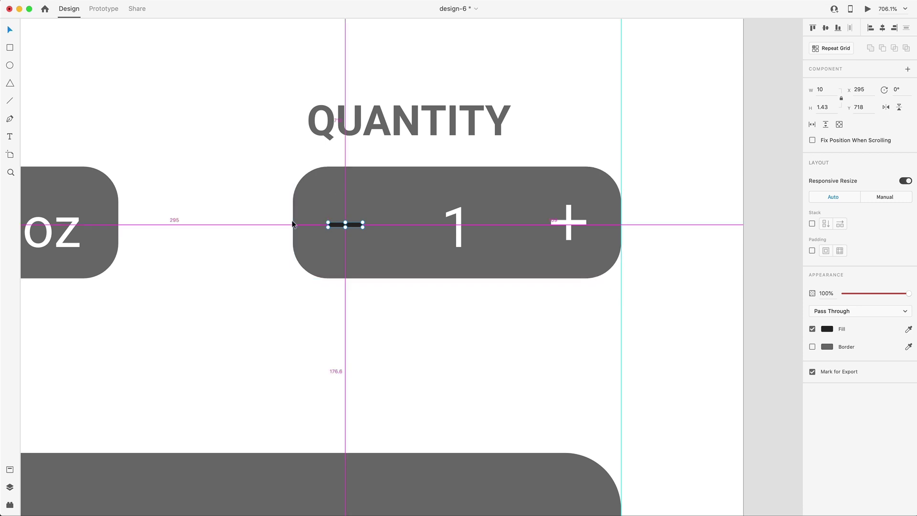
left_click(827, 328)
left_click_drag(726, 290, 671, 254)
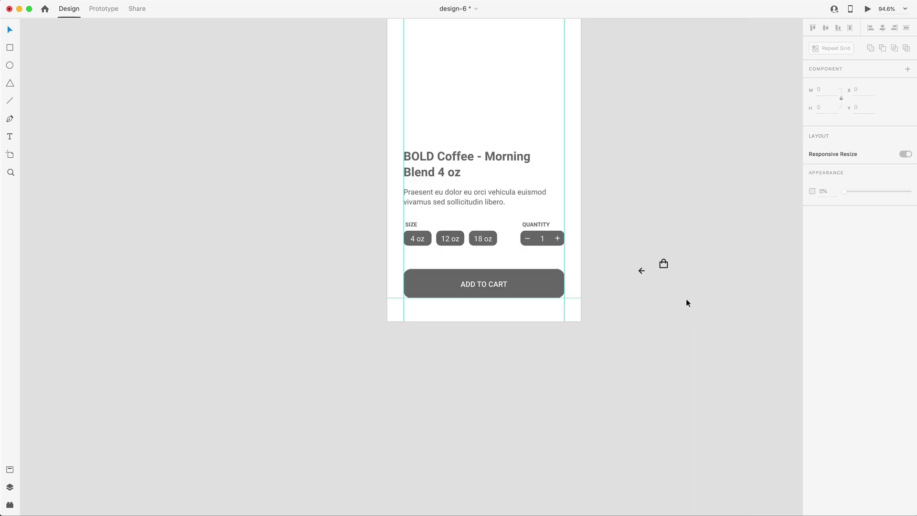
left_click_drag(692, 304, 629, 237)
Marquee-select the back-arrow and bag icons and drag them up.
left_click_drag(641, 273, 587, 196)
left_click_drag(620, 241, 514, 273)
scroll(641, 335, "up", 10)
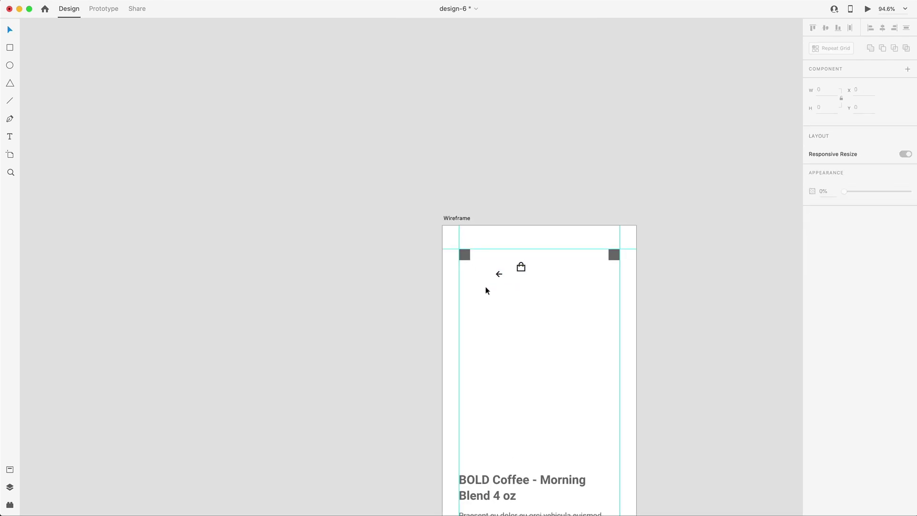
Place the back arrow on the top-left grey square and the bag on the top-right one.
scroll(485, 286, "up", 5)
left_click(588, 290)
left_click_drag(588, 290, 422, 193)
left_click(446, 210, "shift")
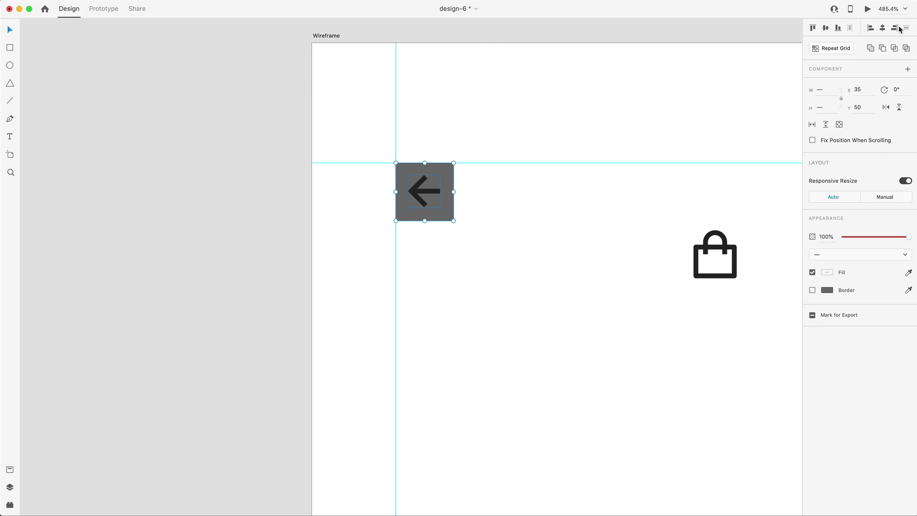
left_click(619, 257)
scroll(616, 258, "right", 10)
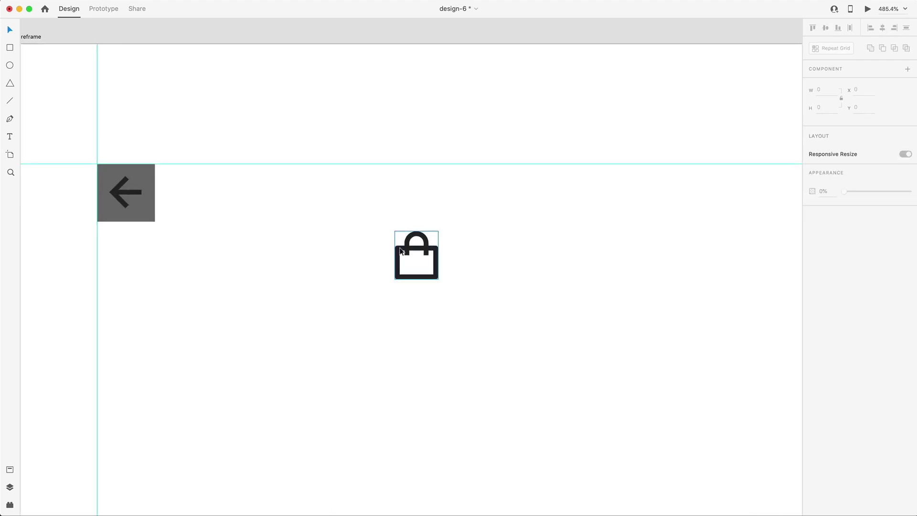
left_click_drag(401, 251, 557, 223)
scroll(636, 232, "left", 14)
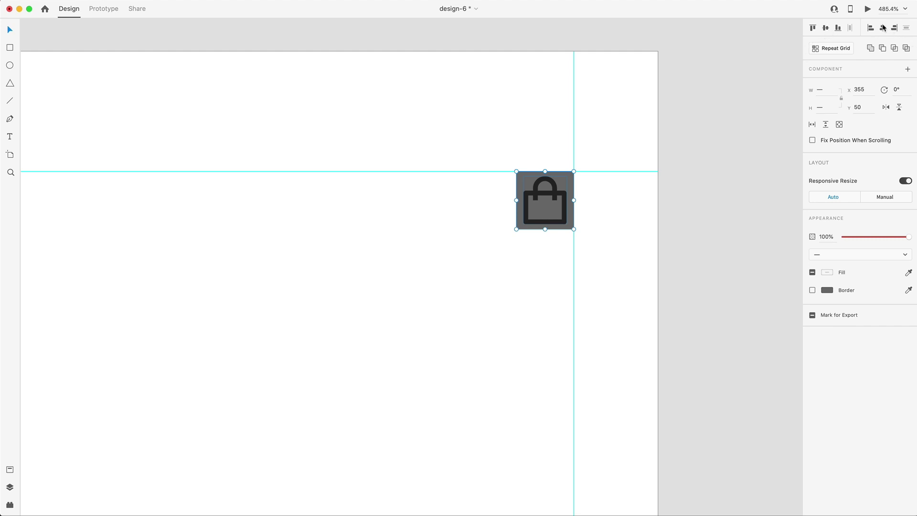
Set both grey placeholder squares to 0% opacity.
left_click(499, 248)
left_click(517, 180)
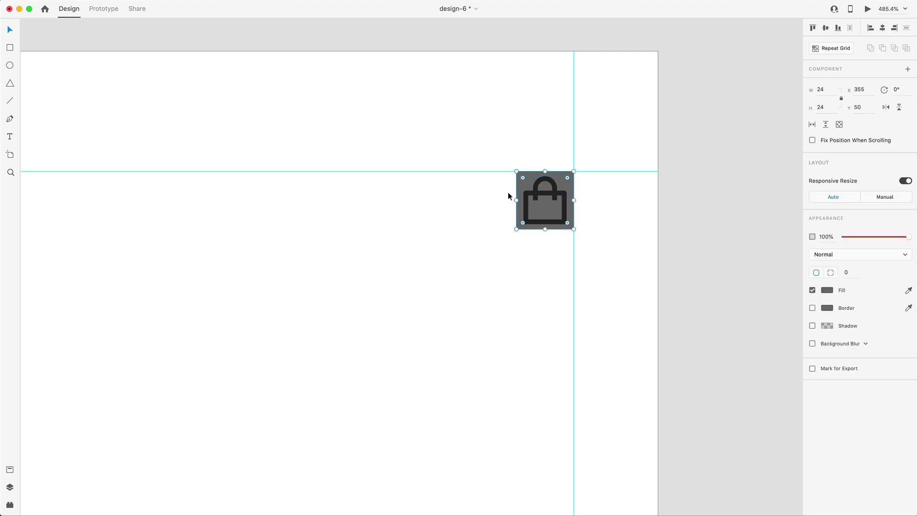
scroll(508, 192, "down", 4)
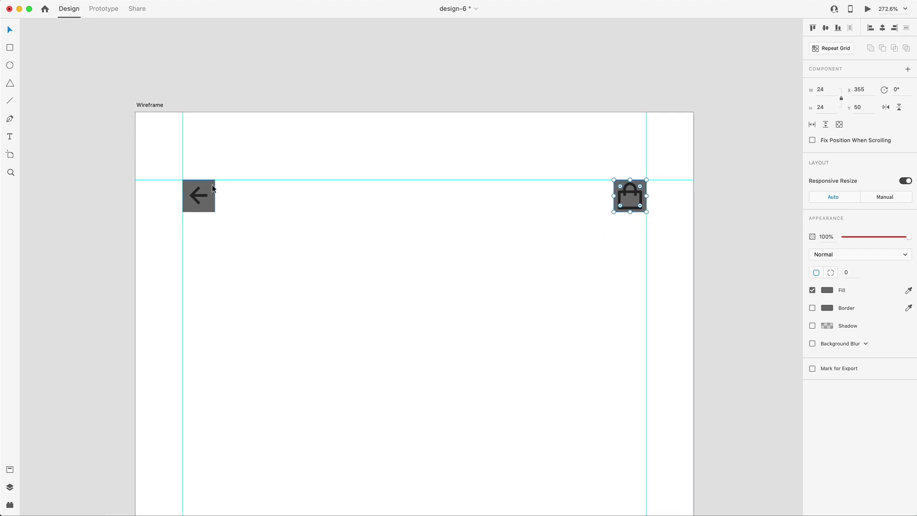
left_click(214, 188, "shift")
left_click_drag(881, 237, 830, 237)
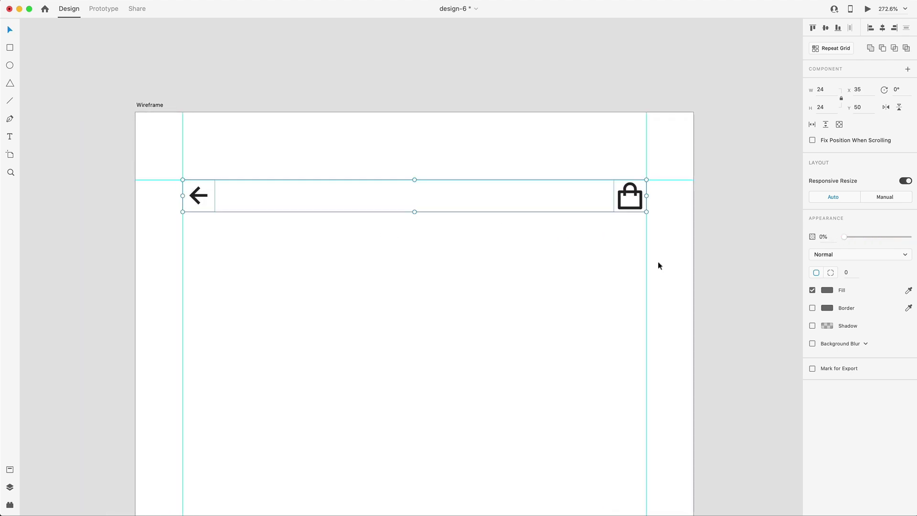
left_click(605, 261)
Group the bag icon's pieces with Cmd+G, then fit the artboard in view.
left_click_drag(664, 236, 603, 153)
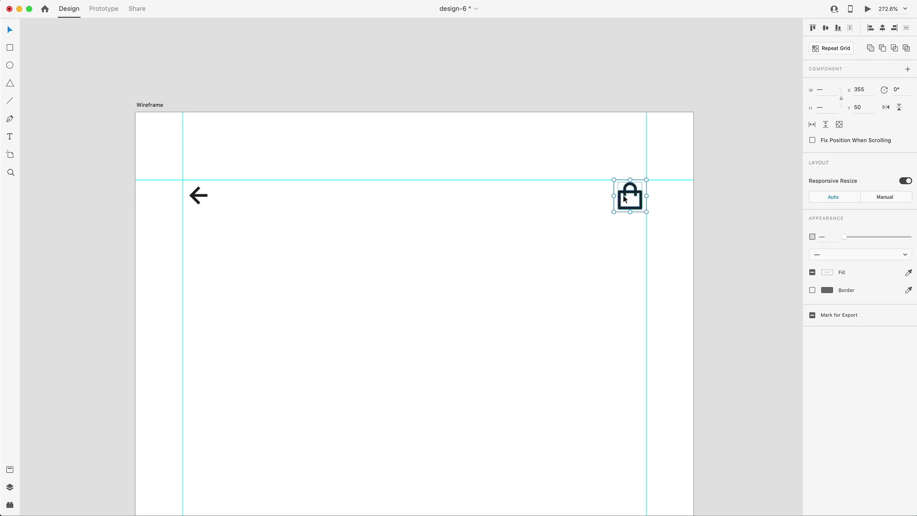
key("super+g")
left_click_drag(225, 275, 201, 202)
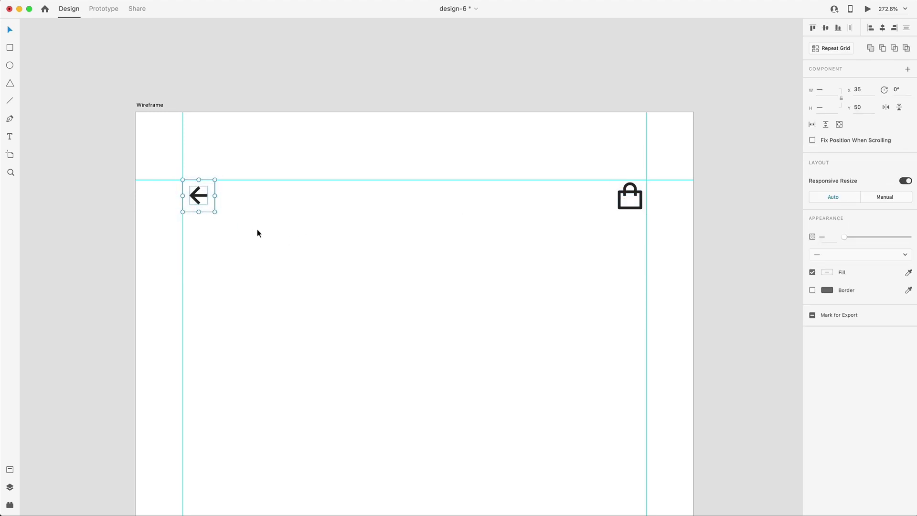
left_click(546, 309)
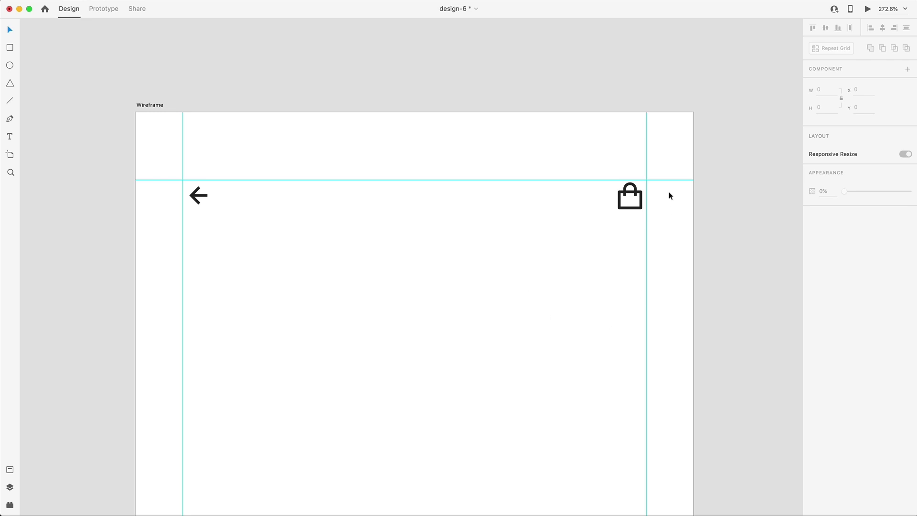
left_click(635, 193)
scroll(574, 291, "down", 5)
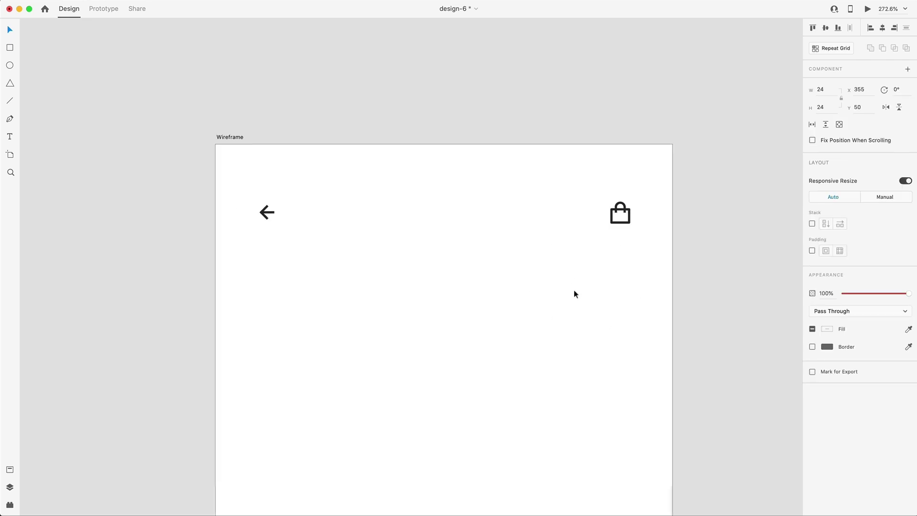
left_click(532, 312)
key("super+0")
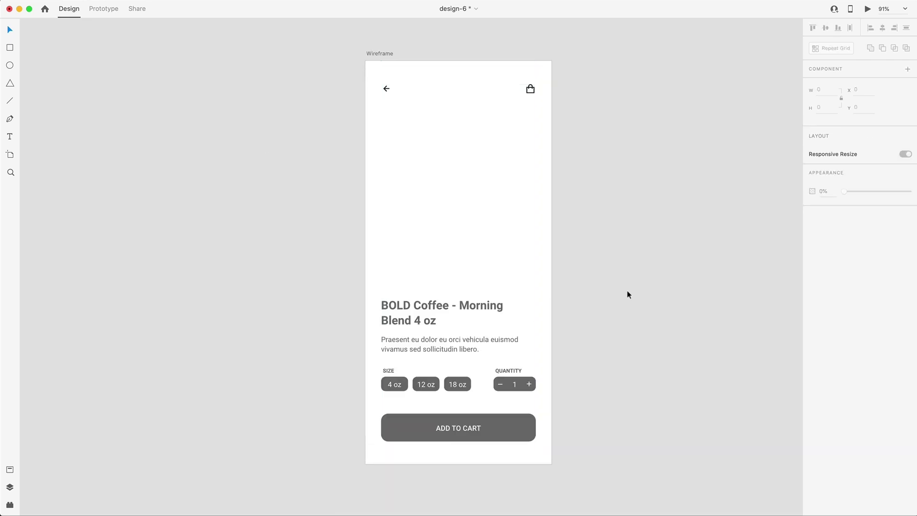
Duplicate the Wireframe artboard with Cmd+D and rename the copy 'Design'.
scroll(632, 290, "right", 5)
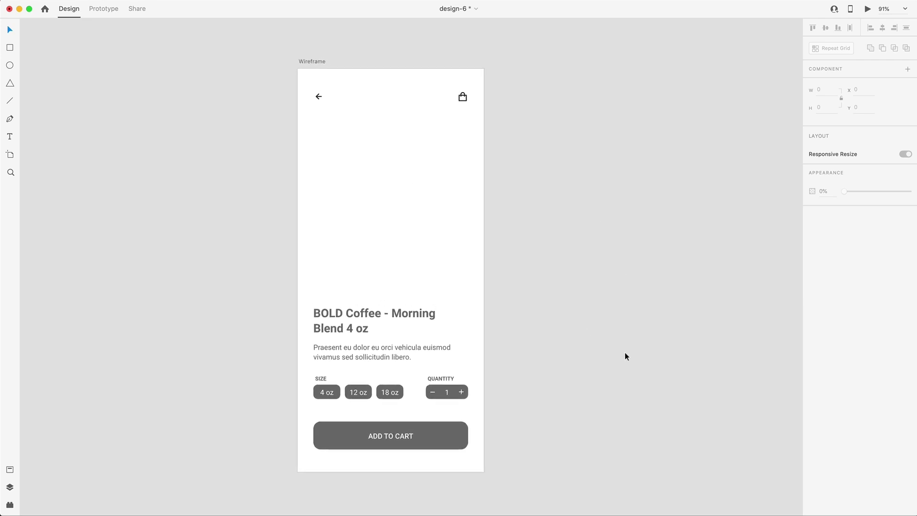
left_click(308, 59)
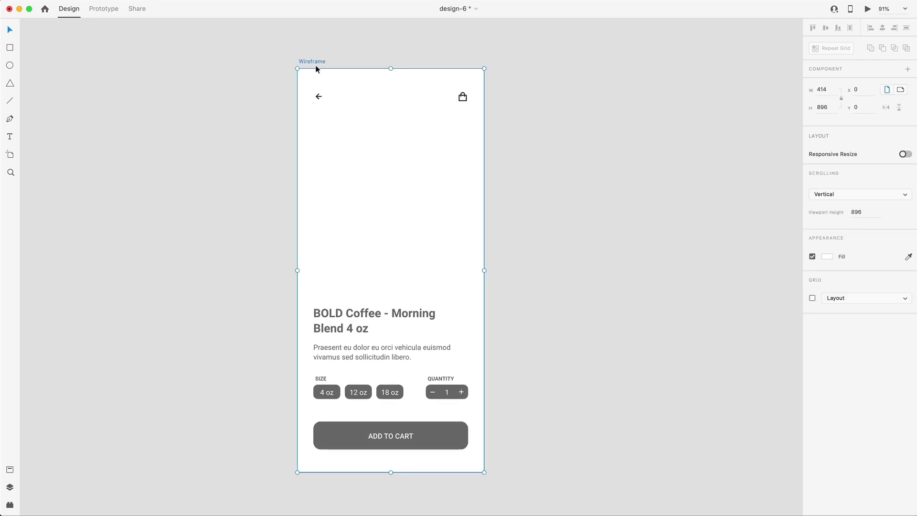
key("super+d")
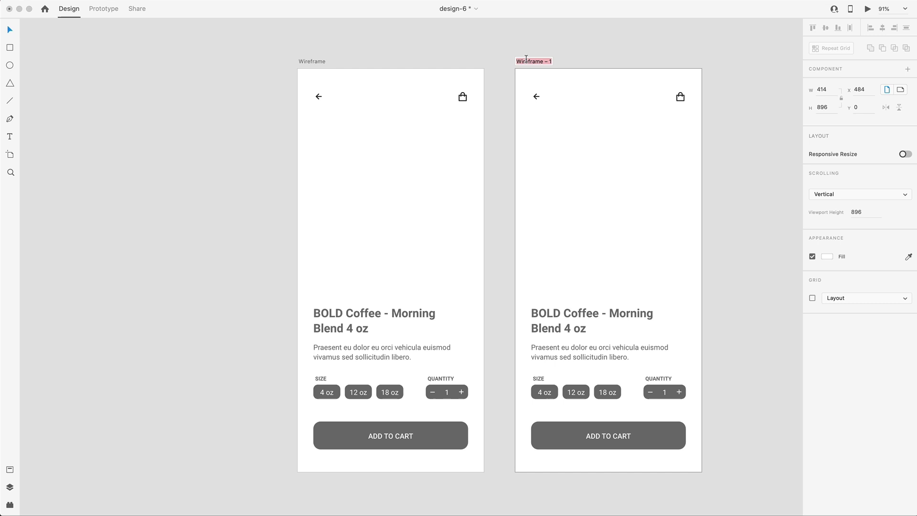
type("Design")
left_click(455, 174)
scroll(455, 174, "right", 3)
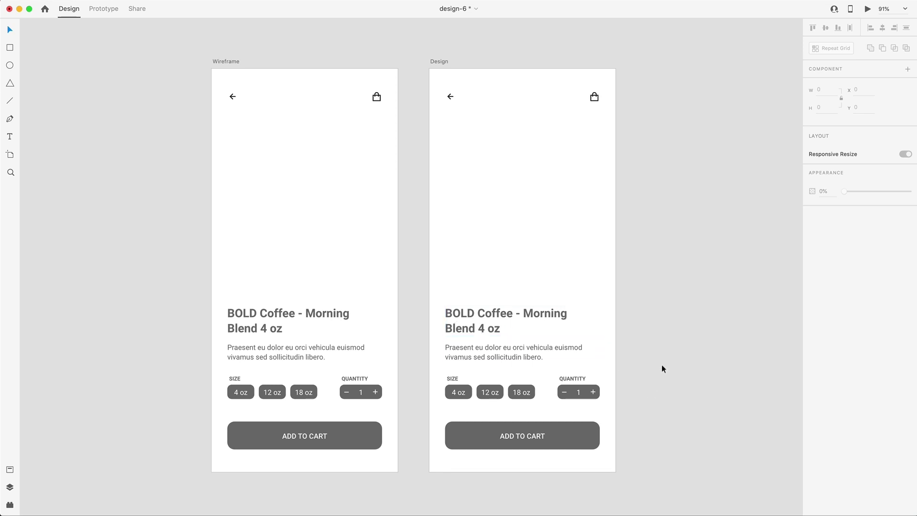
scroll(672, 289, "down", 5)
Draw an artboard right of Design, size it 400 × 440, and remove its fill.
scroll(671, 288, "right", 4)
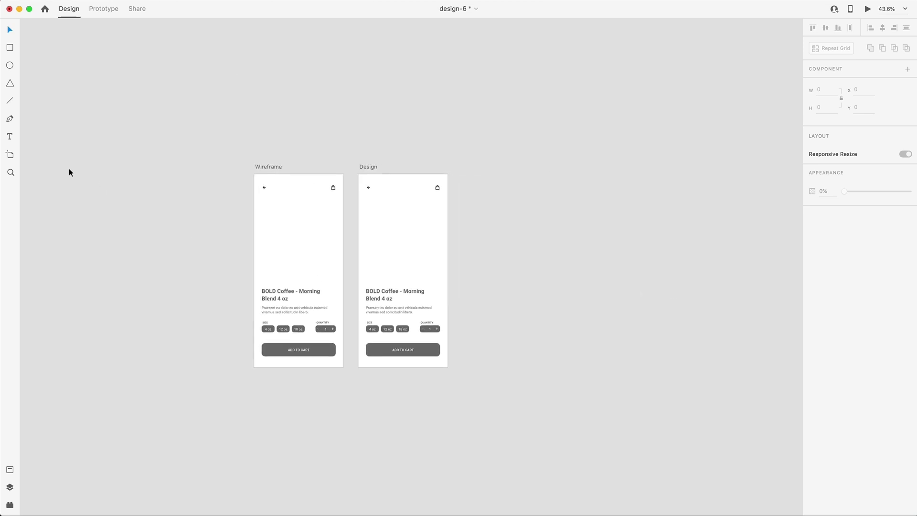
left_click(10, 155)
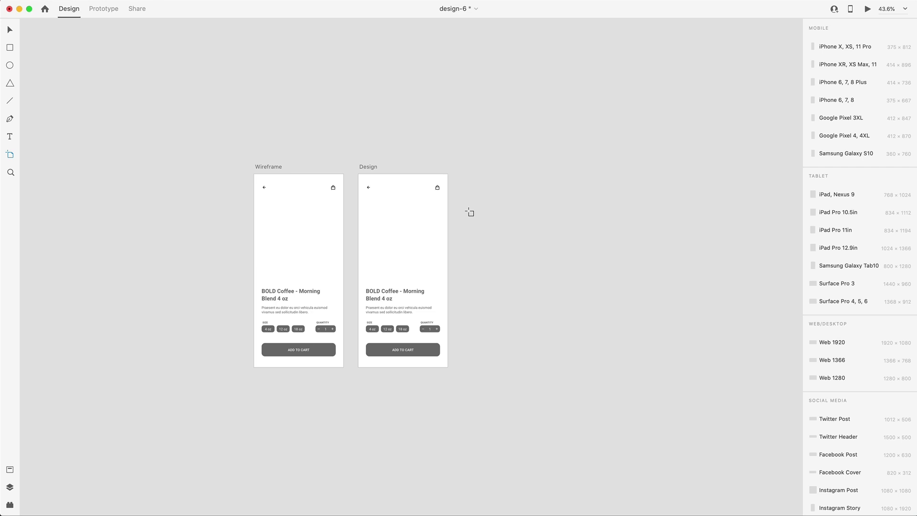
left_click_drag(466, 178, 605, 292)
scroll(534, 248, "up", 5)
key("v")
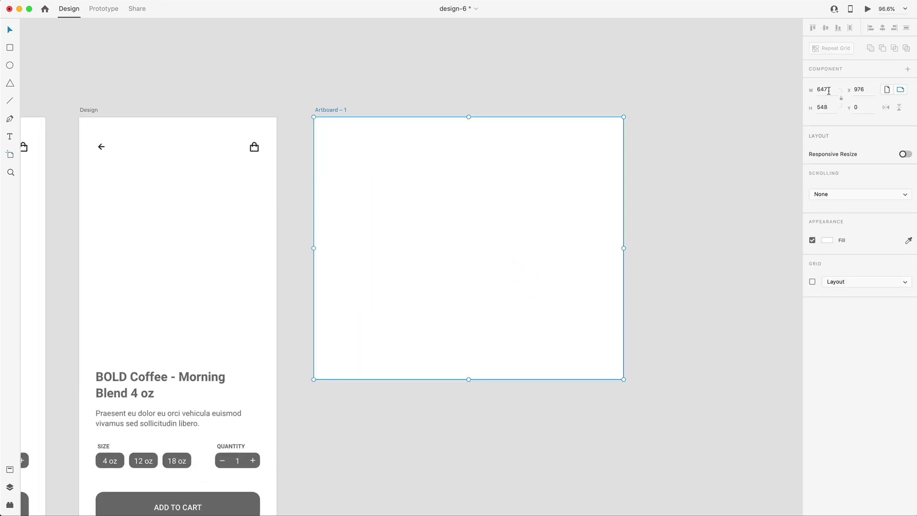
left_click(827, 92)
type("400")
key("Tab")
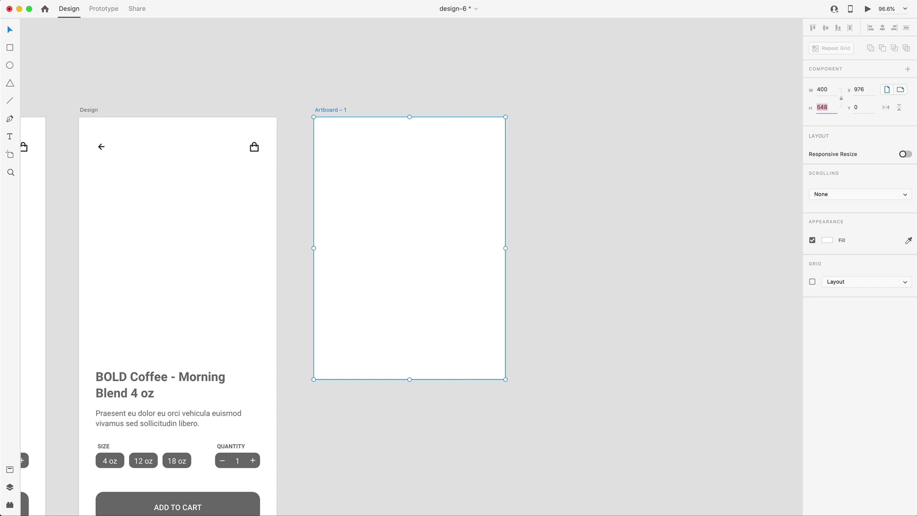
type("440")
key("Return")
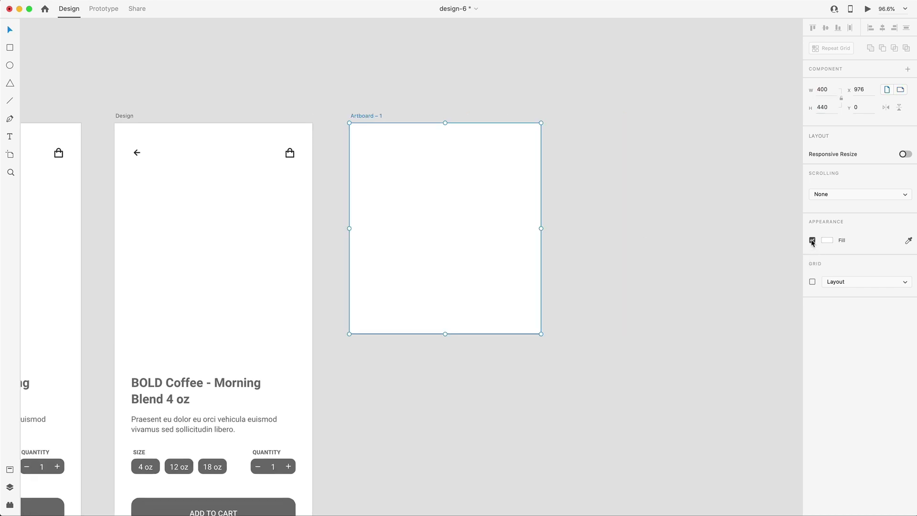
left_click(813, 240)
left_click(543, 218)
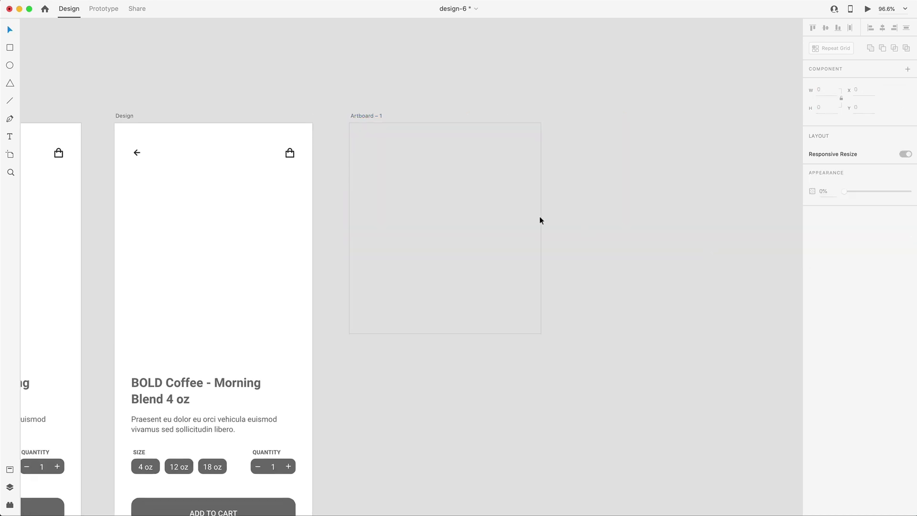
scroll(369, 219, "up", 5)
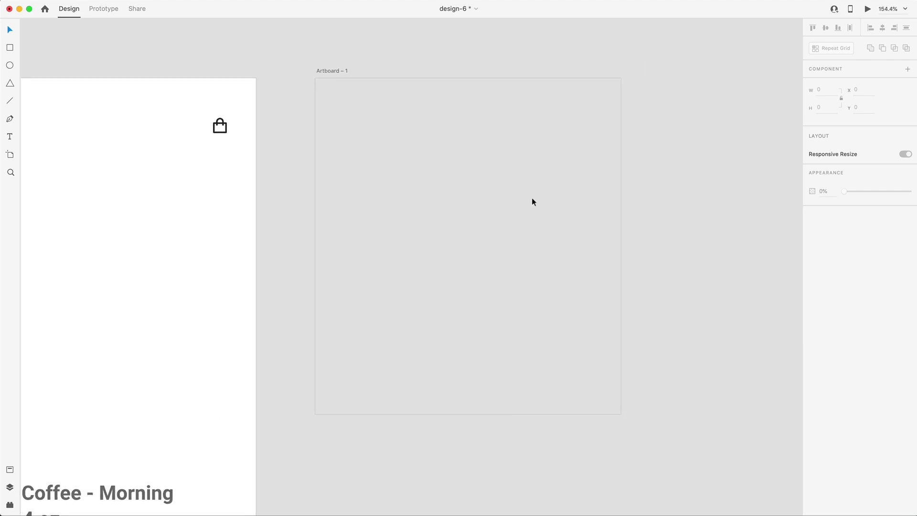
scroll(506, 194, "left", 2)
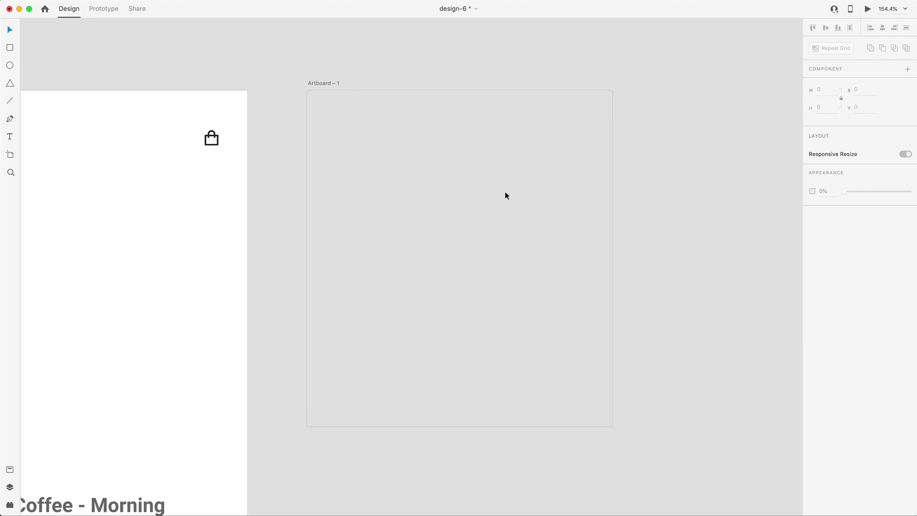
Draw an artboard-sized rectangle with rounded corners, no fill, and a 7-point white border.
key("r")
left_click_drag(307, 91, 613, 426)
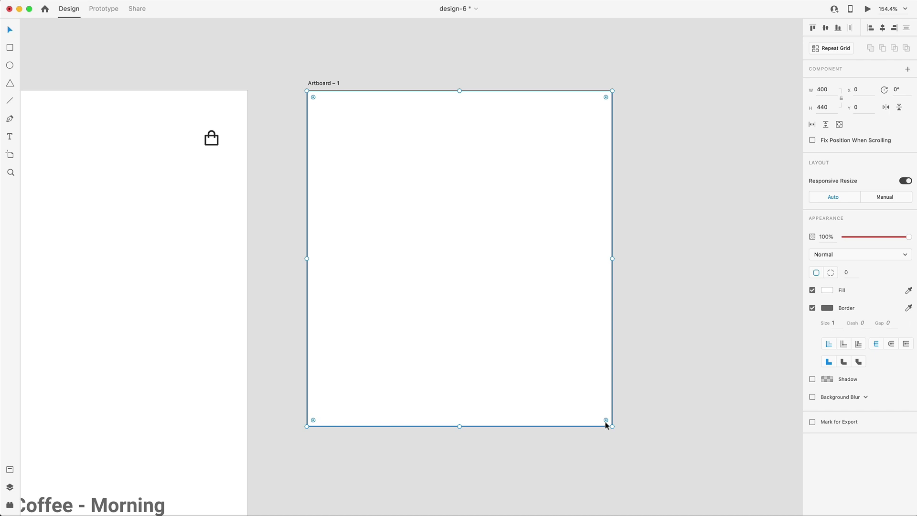
left_click_drag(606, 422, 590, 414)
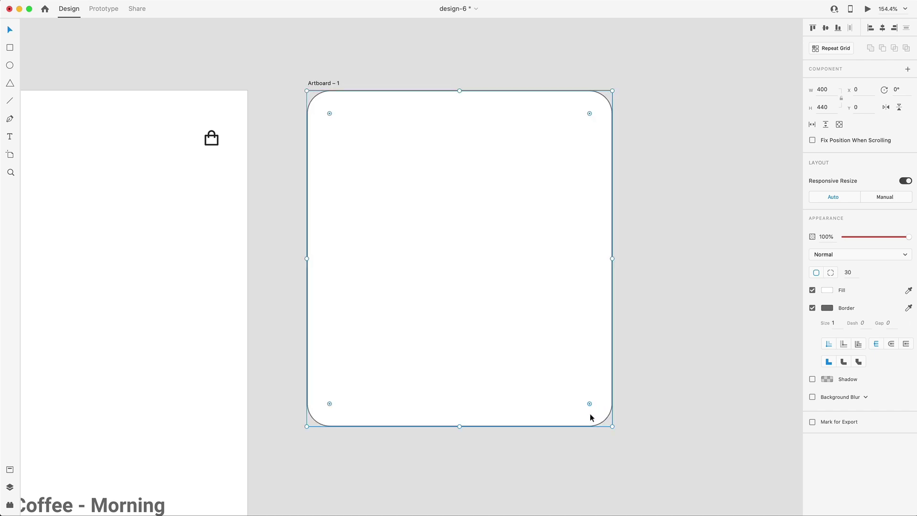
left_click(812, 291)
left_click(827, 308)
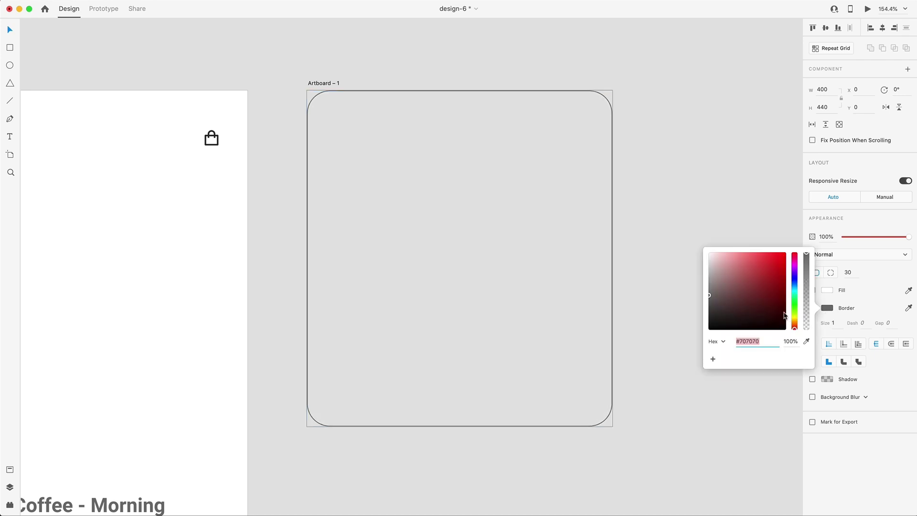
left_click_drag(778, 310, 671, 227)
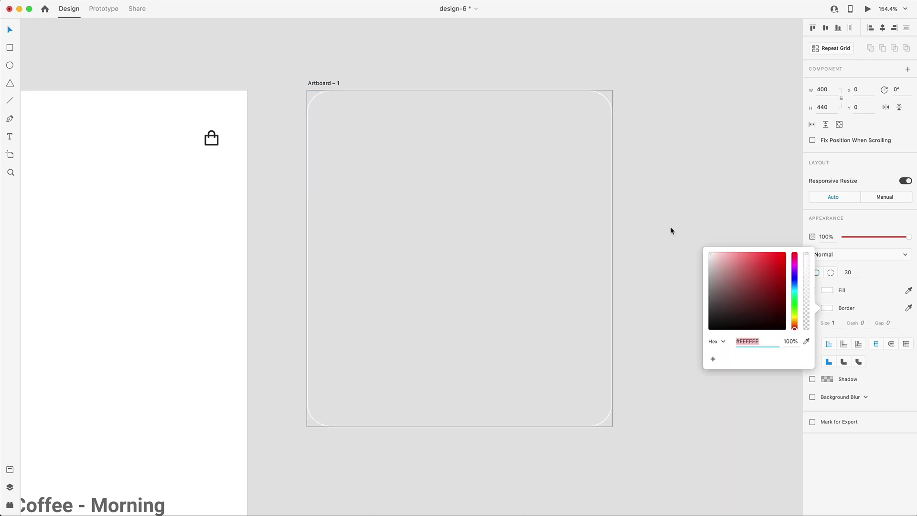
left_click(843, 298)
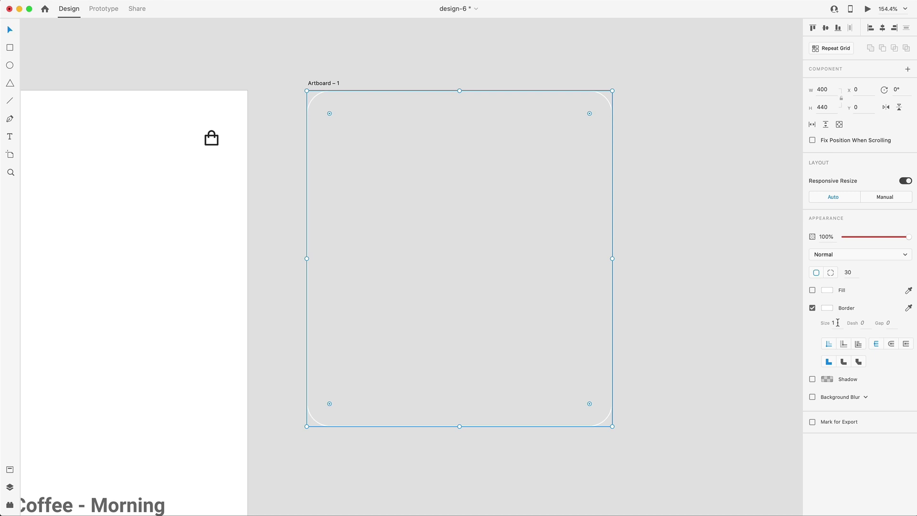
type("7")
key("Return")
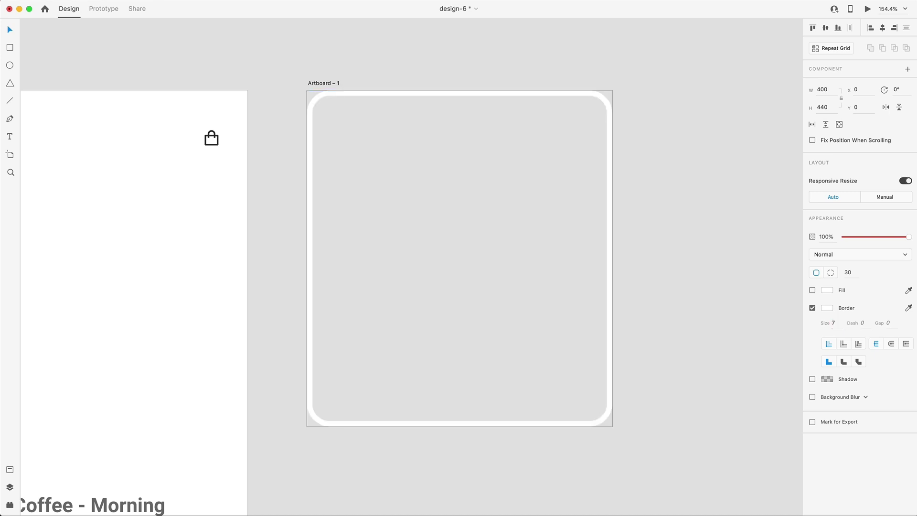
left_click(414, 343)
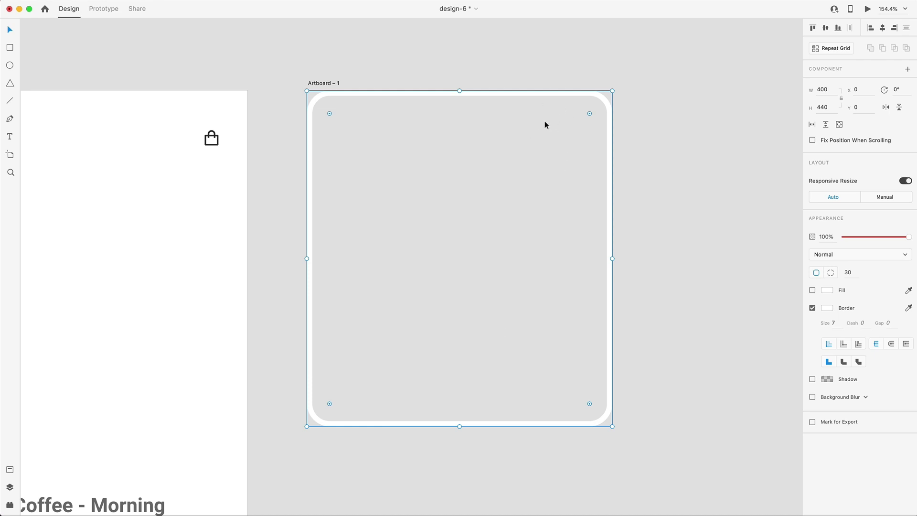
Draw a 270 × 75 rectangle near the bottom of the card.
left_click(10, 48)
mouse_move(381, 350)
left_mouse_down()
mouse_move(539, 411)
mouse_move(548, 396)
left_mouse_up()
left_click(821, 108)
type("7")
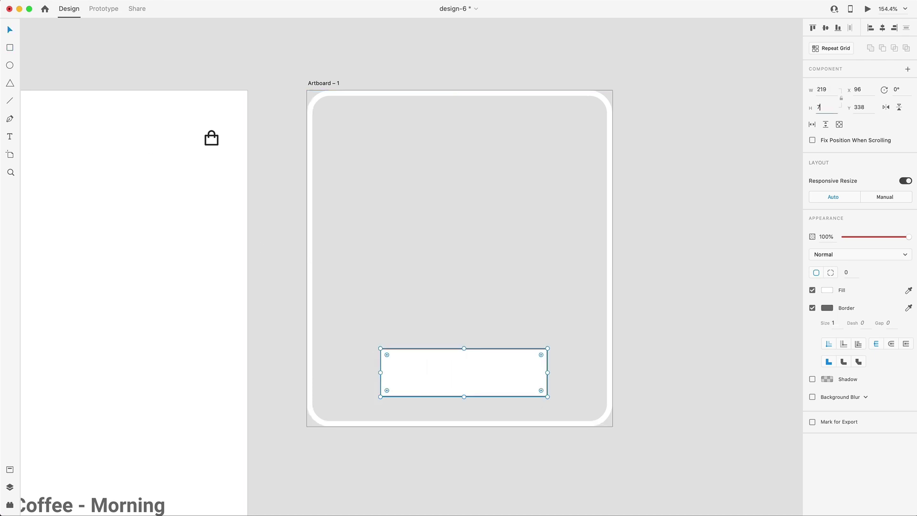
type("55")
left_click(823, 89)
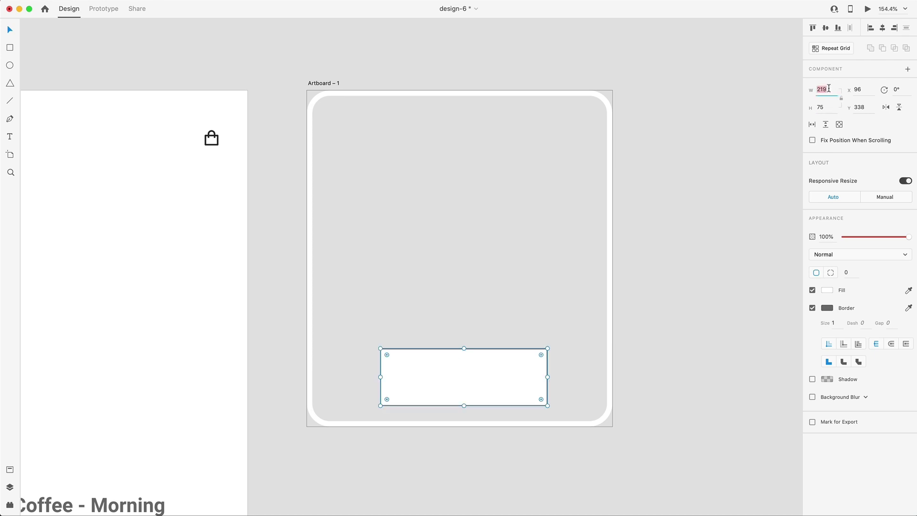
type("270")
key("Return")
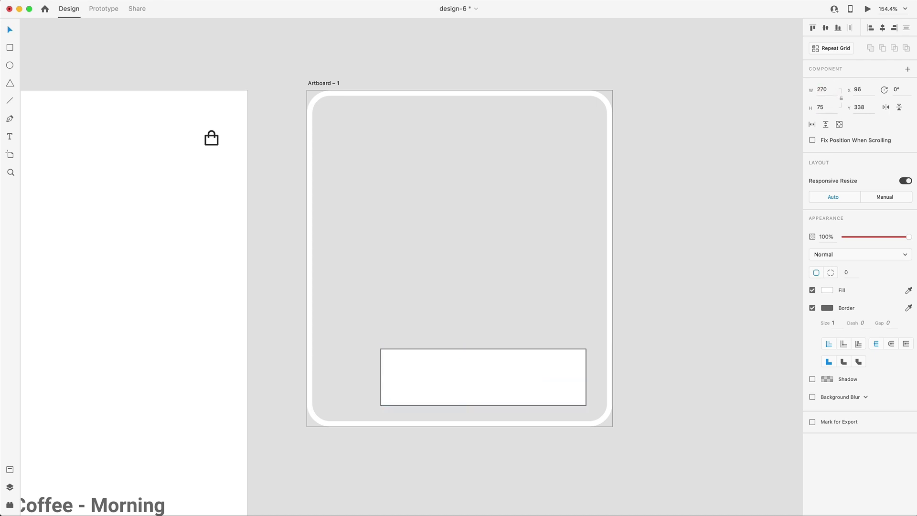
Centre the rectangle low on the card, round its corners, and remove its border.
left_click_drag(532, 385, 519, 379)
left_click_drag(438, 385, 439, 394)
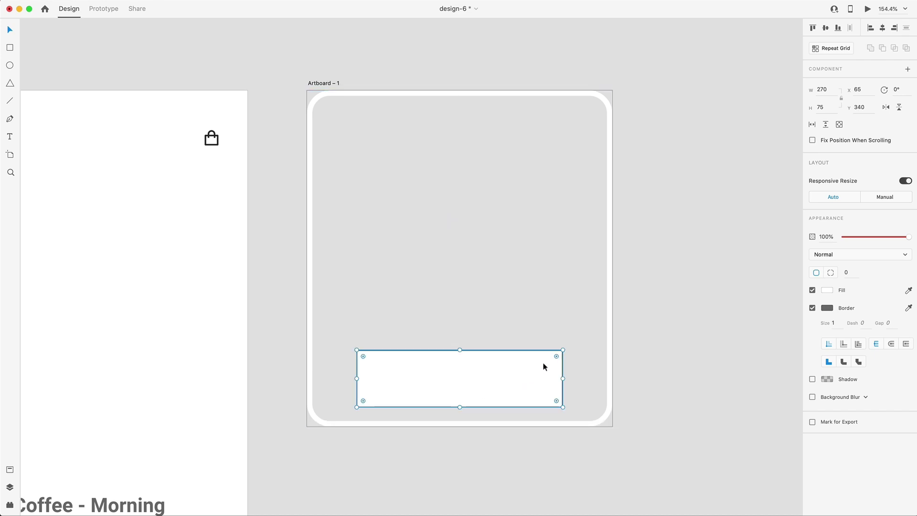
left_click_drag(555, 356, 555, 362)
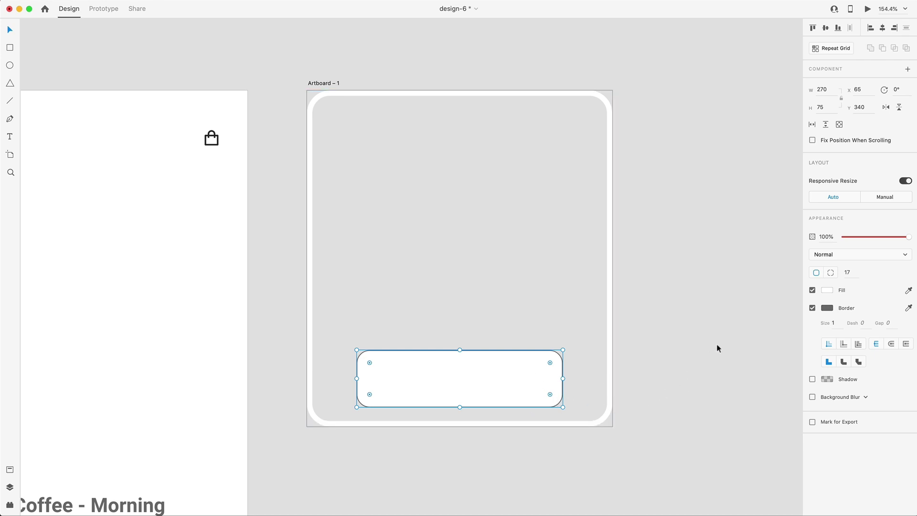
left_click(812, 308)
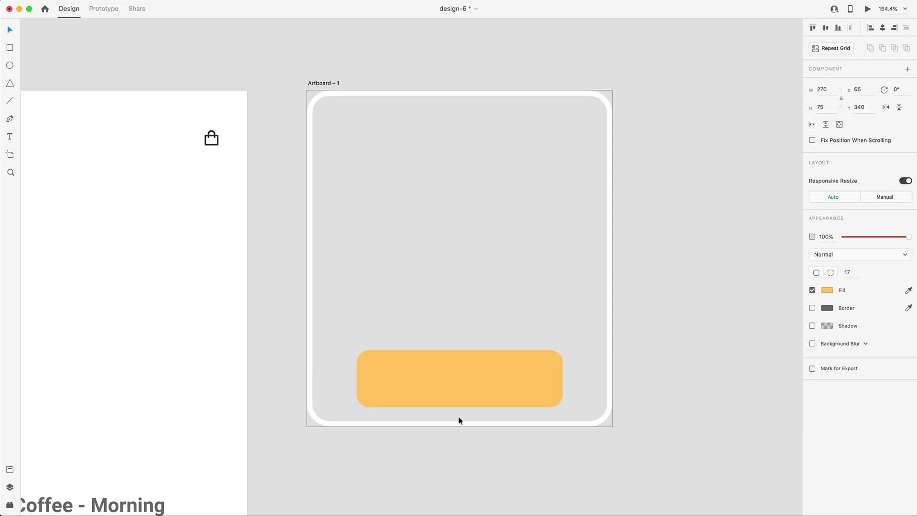
left_click(827, 290)
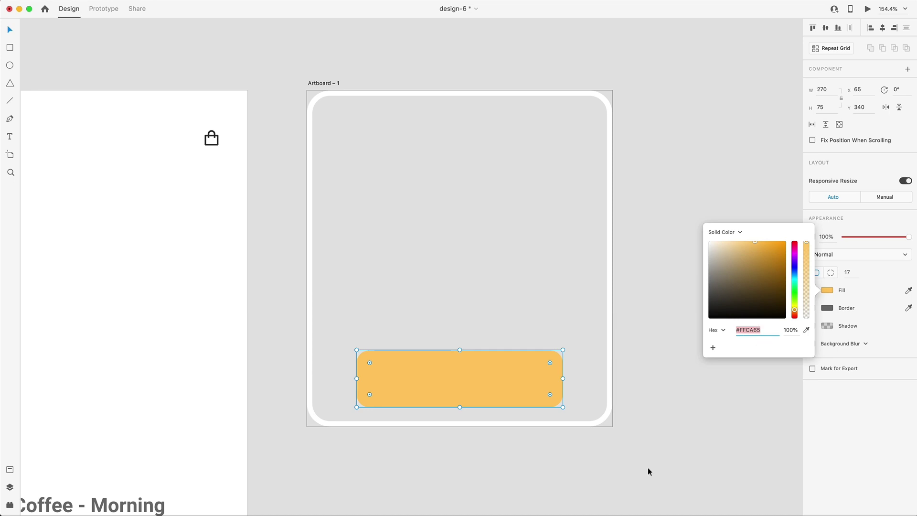
Add bold all-caps 'MORNING BLEND' text centred on the yellow button.
key("t")
left_click(440, 369)
type("Morning Blend")
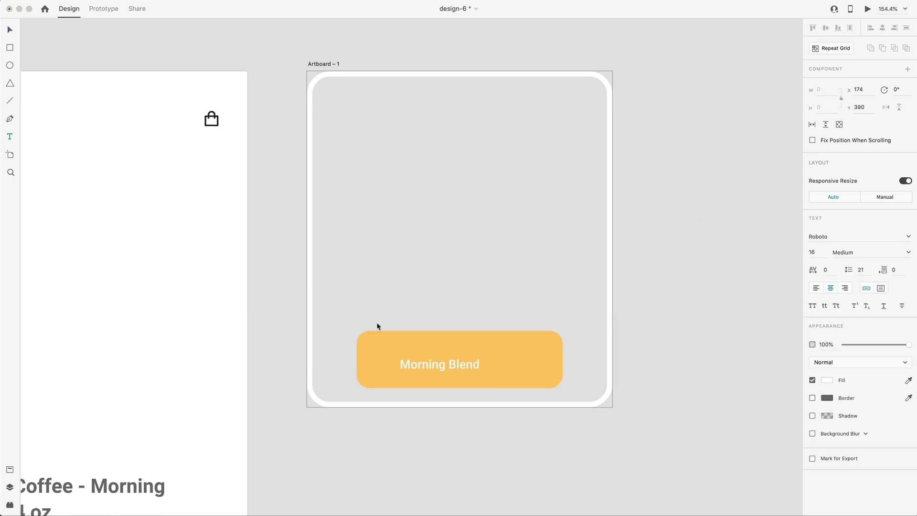
key("Escape")
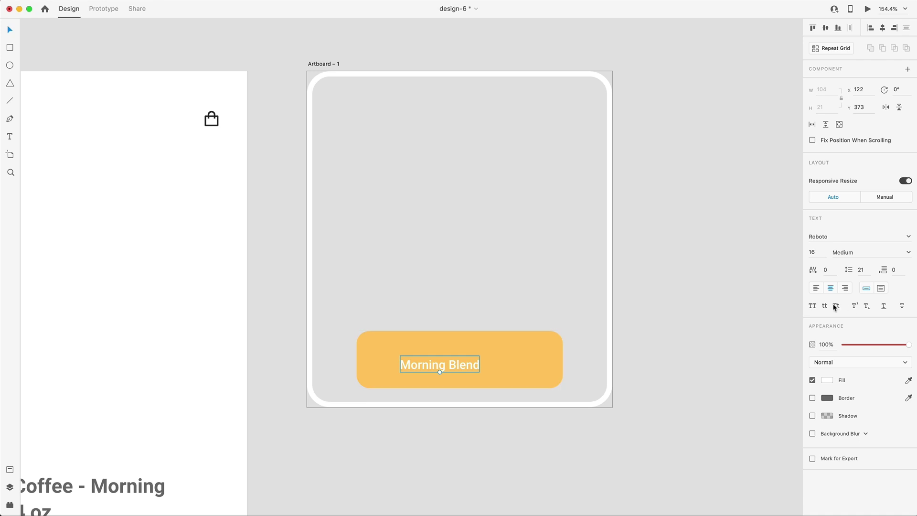
left_click(814, 306)
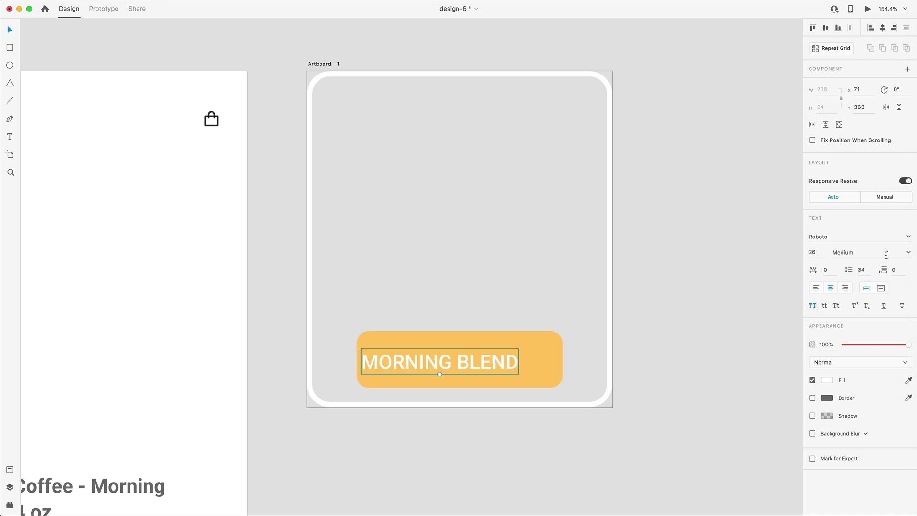
left_click(909, 253)
left_click(842, 336)
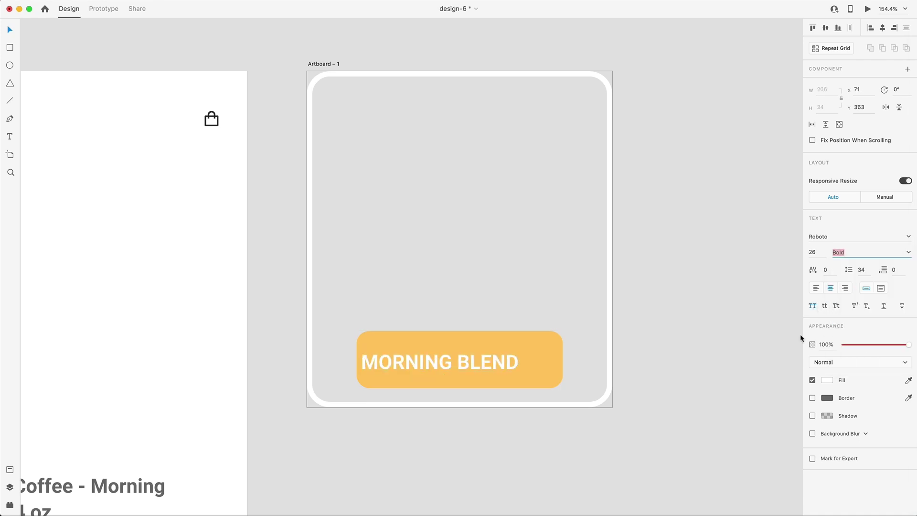
left_click(826, 28)
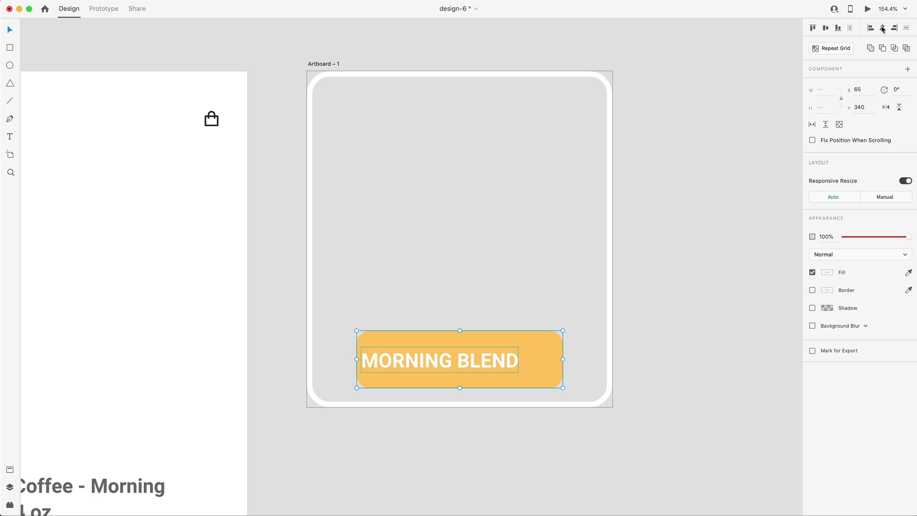
left_click(883, 28)
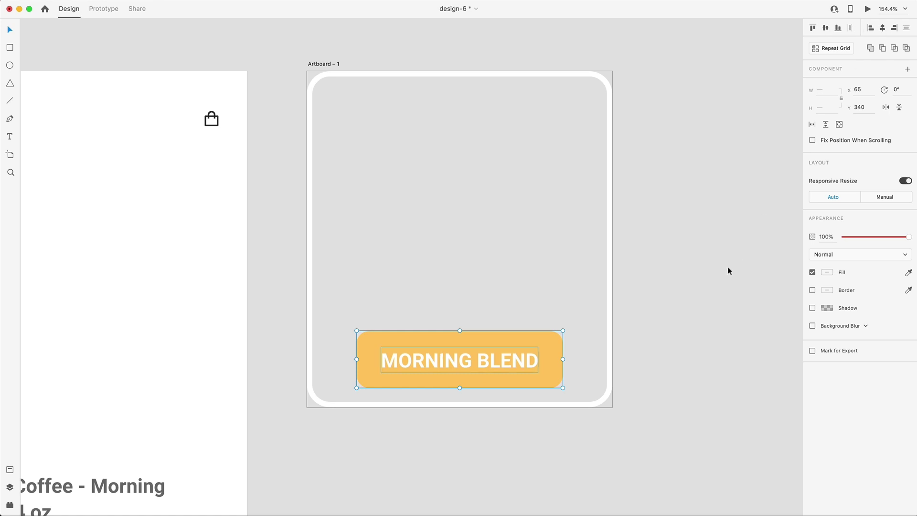
left_click(721, 277)
Copy the text to the card's centre and change it to 'LIGHT ROAST'.
left_click_drag(483, 363, 477, 246)
double_click(477, 246)
type("L")
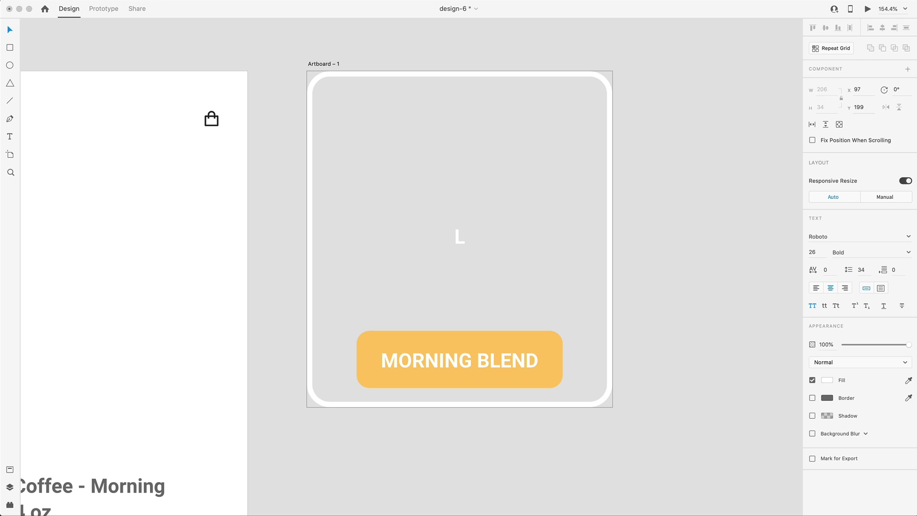
type("IGHT ROAST")
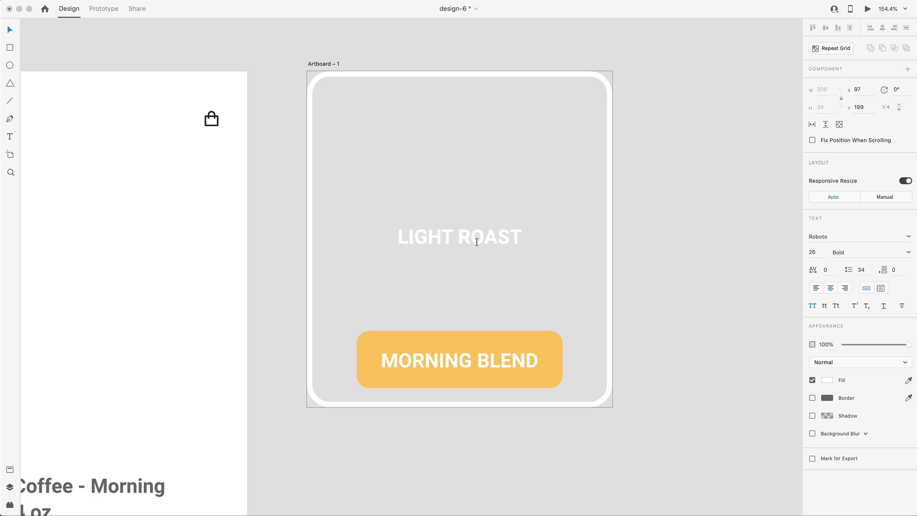
left_click(8, 31)
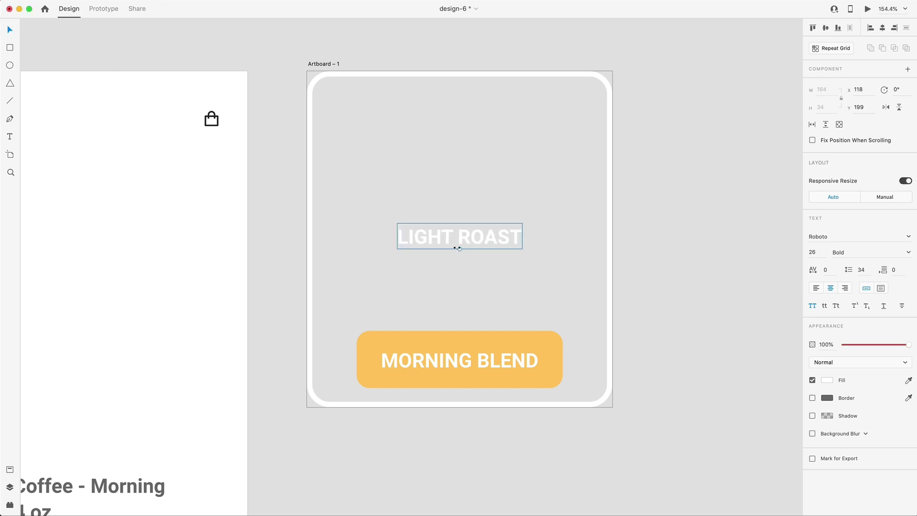
Shrink LIGHT ROAST to size 23 and set its weight to Regular.
left_click_drag(460, 248, 459, 247)
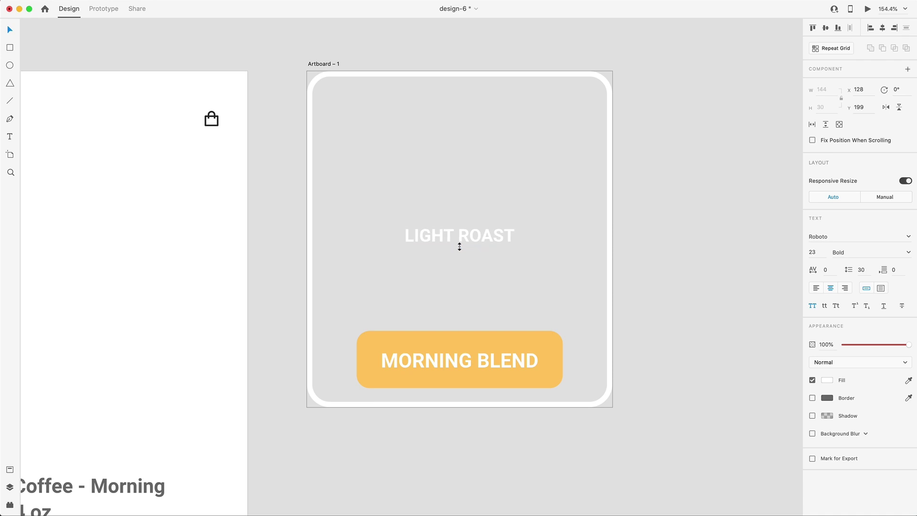
left_click(887, 251)
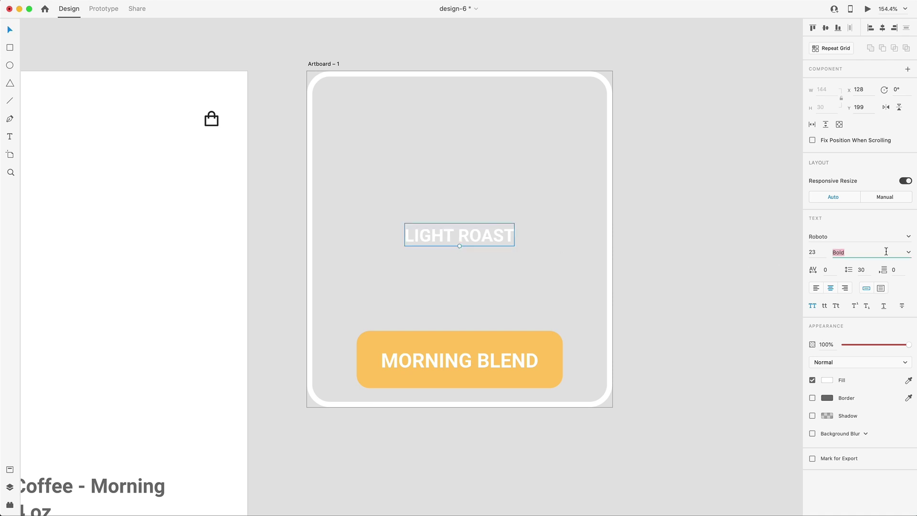
type("Medium")
key("Return")
left_click(912, 254)
left_click(840, 268)
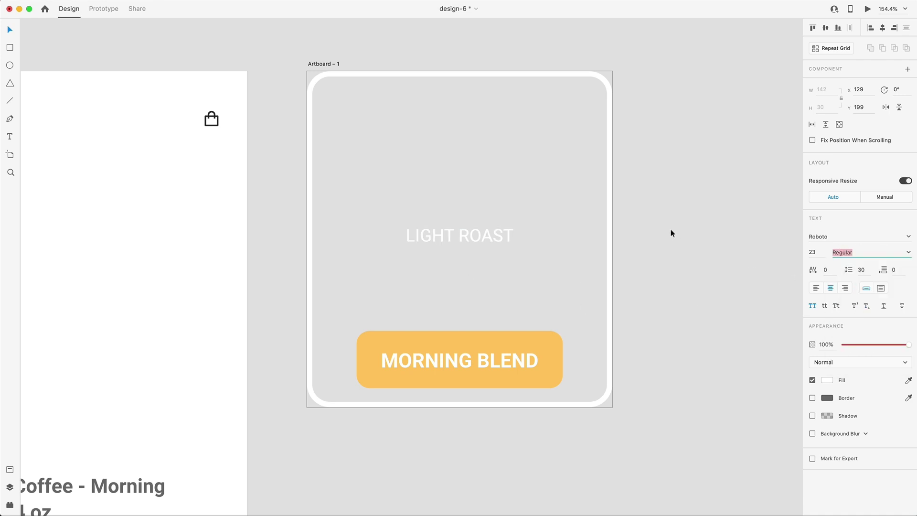
Draw a horizontal line with a 2-point white stroke and move it up to the card's middle.
key("l")
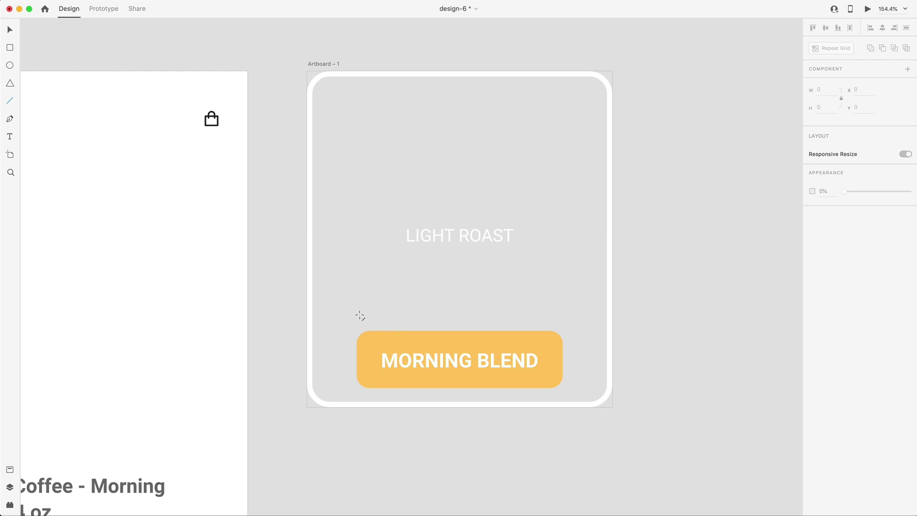
left_click_drag(358, 315, 562, 320)
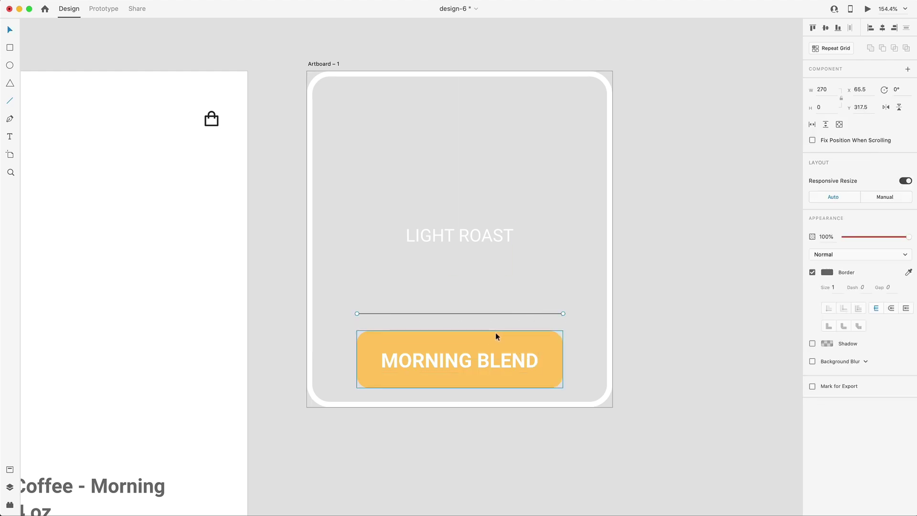
left_click(836, 288)
type("2")
key("Return")
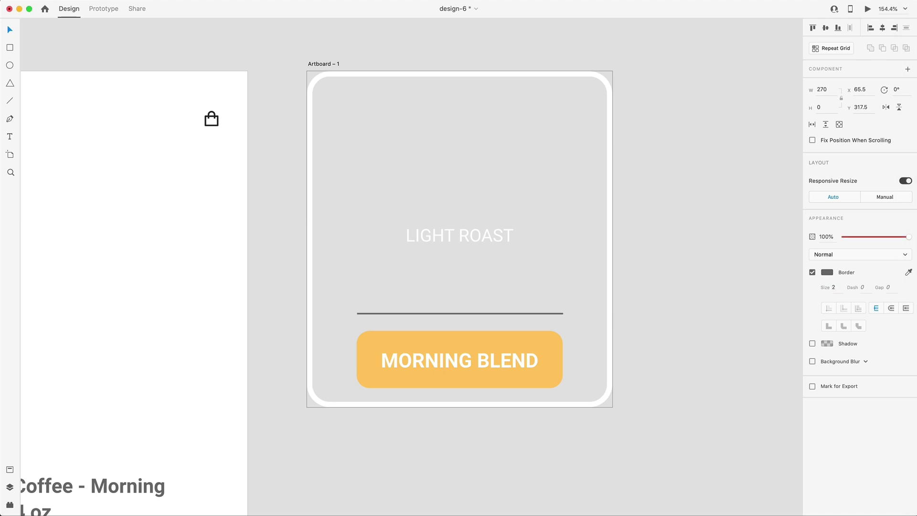
left_click(825, 272)
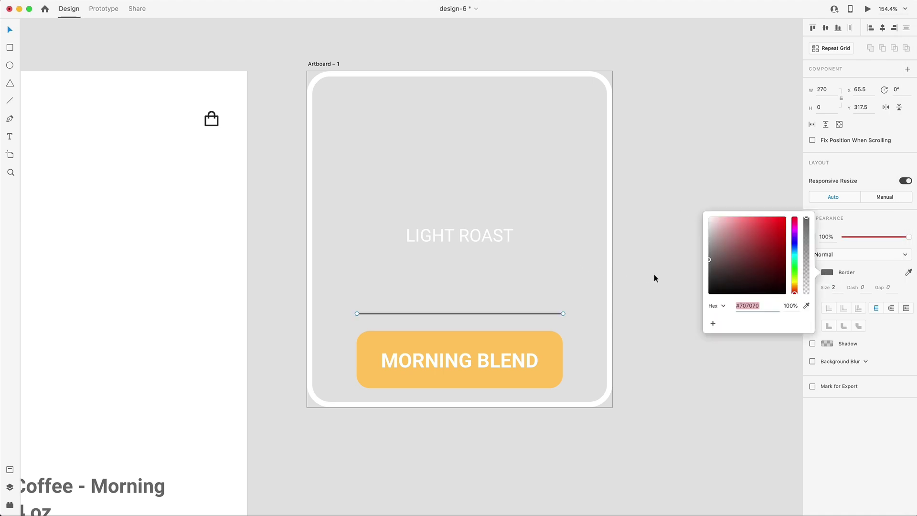
left_click_drag(717, 252, 661, 168)
left_click(661, 168)
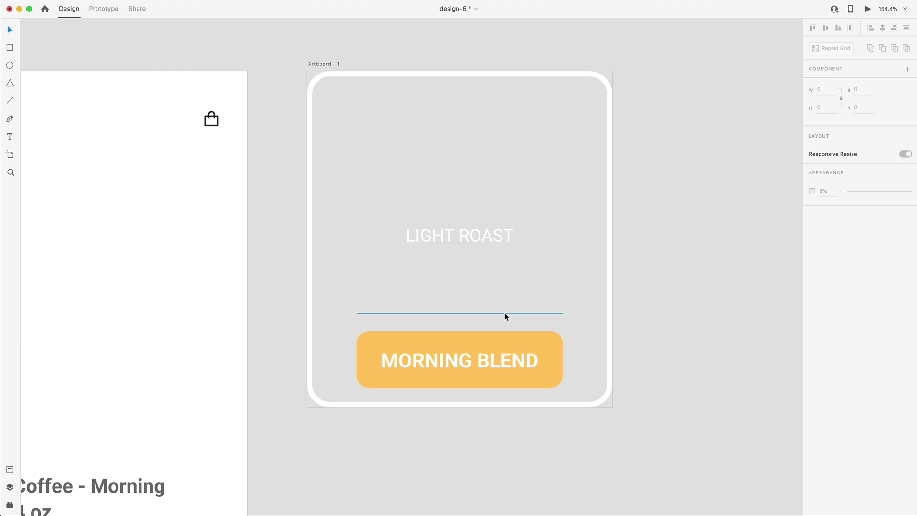
left_click_drag(504, 312, 497, 216)
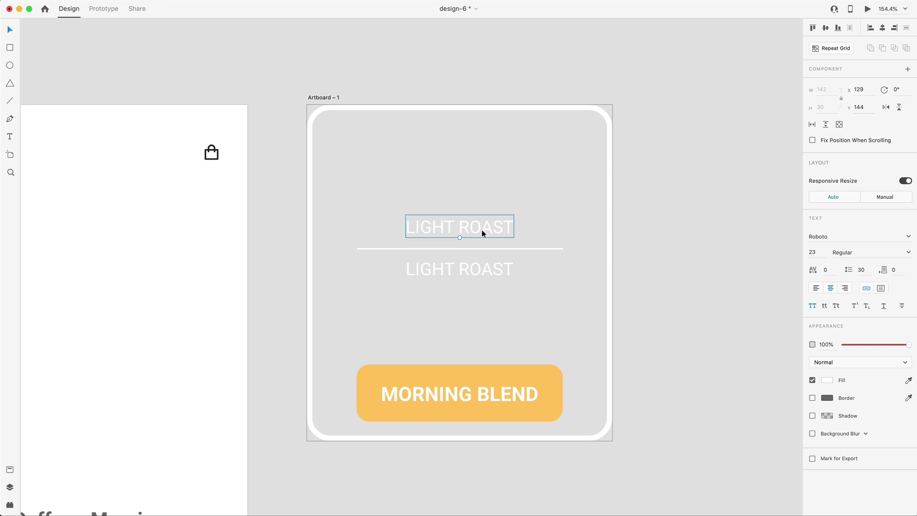
Place a text copy above the others and retype it as BOLD.
left_click_drag(471, 228, 472, 191)
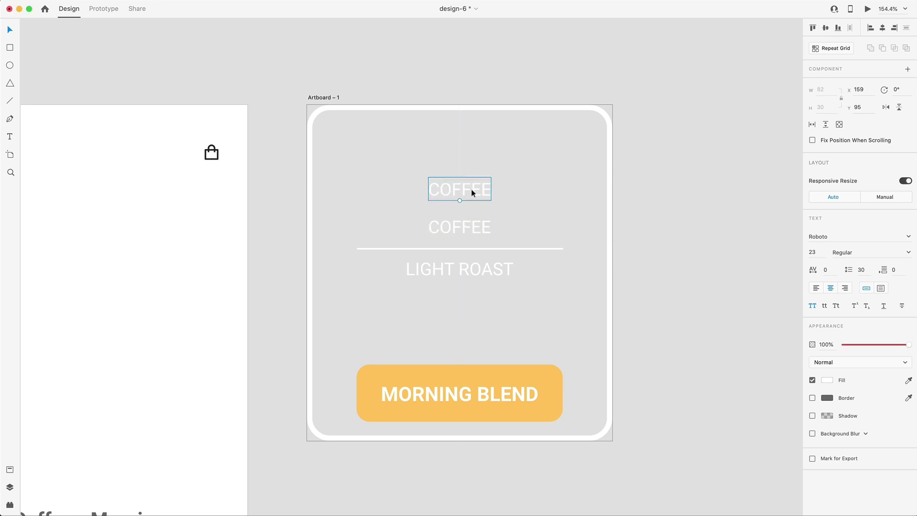
double_click(472, 190)
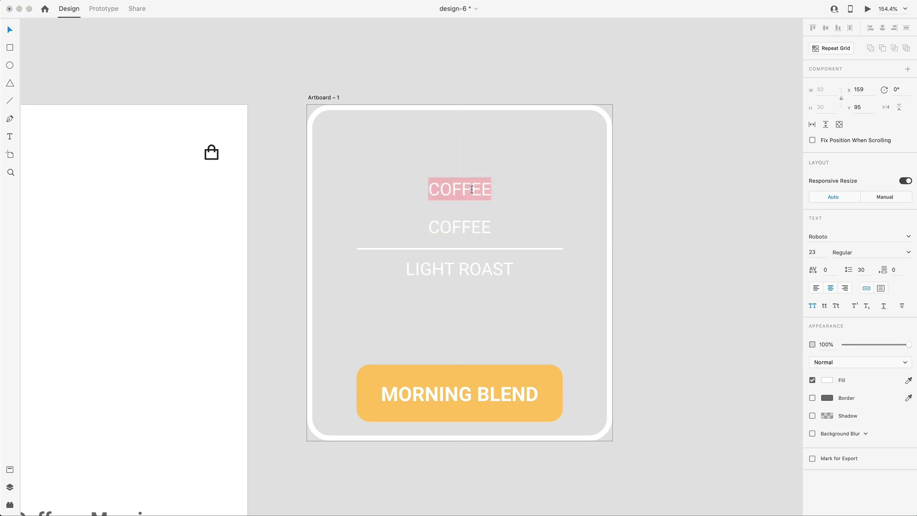
type("BOLD")
Make COFFEE Light weight, enlarge it to about 79 pt, and move it up the card.
left_click(459, 226)
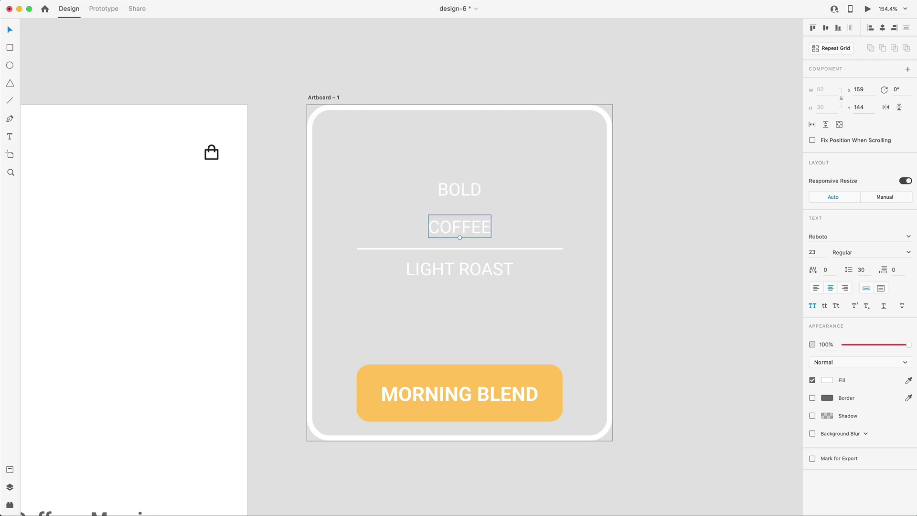
left_click(909, 252)
left_click(842, 304)
left_click_drag(461, 236, 459, 294)
left_click_drag(453, 258, 452, 220)
Make BOLD Black weight at about 113 pt, directly above COFFEE, and reposition the heading.
left_click_drag(466, 187, 467, 160)
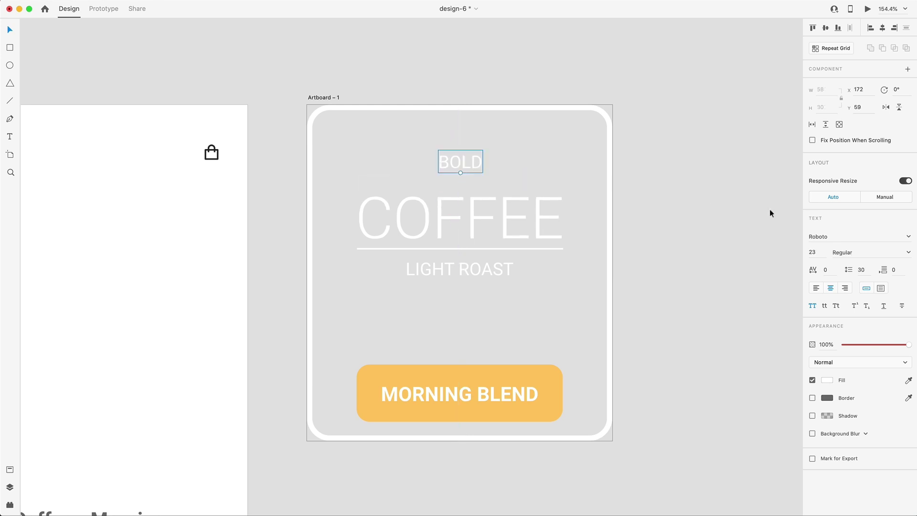
left_click(909, 254)
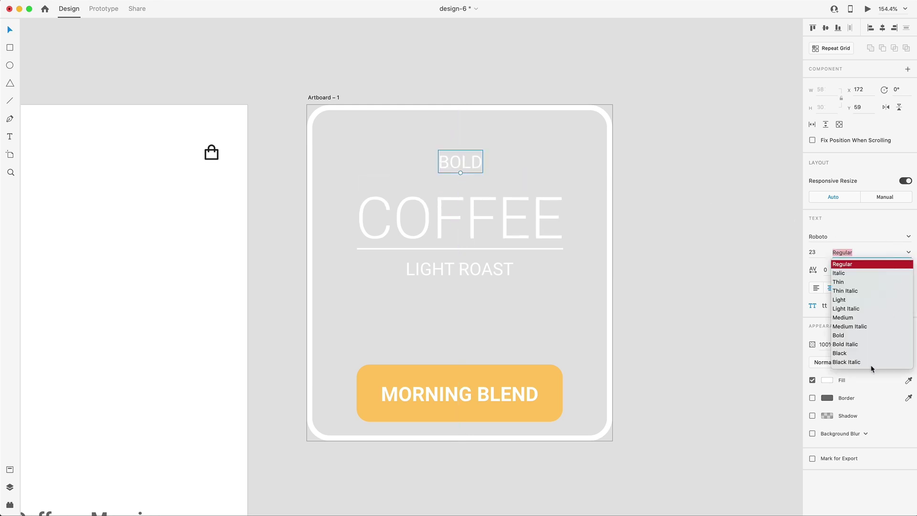
left_click(846, 354)
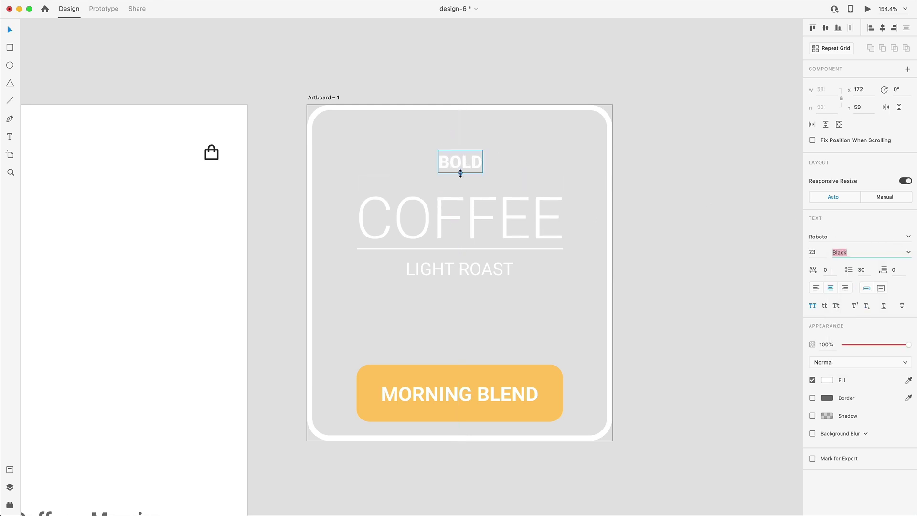
left_click_drag(461, 173, 478, 259)
left_click_drag(464, 227, 461, 167)
left_click_drag(461, 167, 460, 176)
left_click_drag(479, 162, 476, 207)
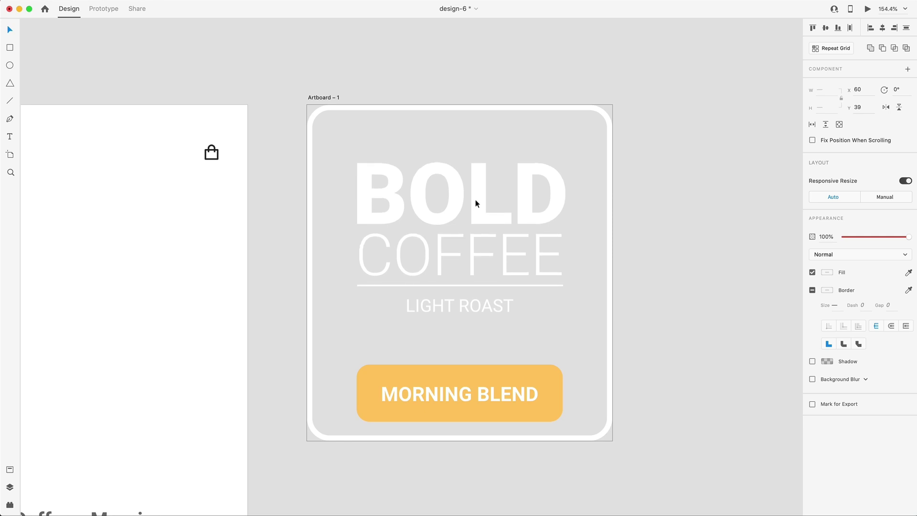
Copy the divider line under COFFEE to sit above BOLD and fine-tune their alignment.
double_click(527, 297)
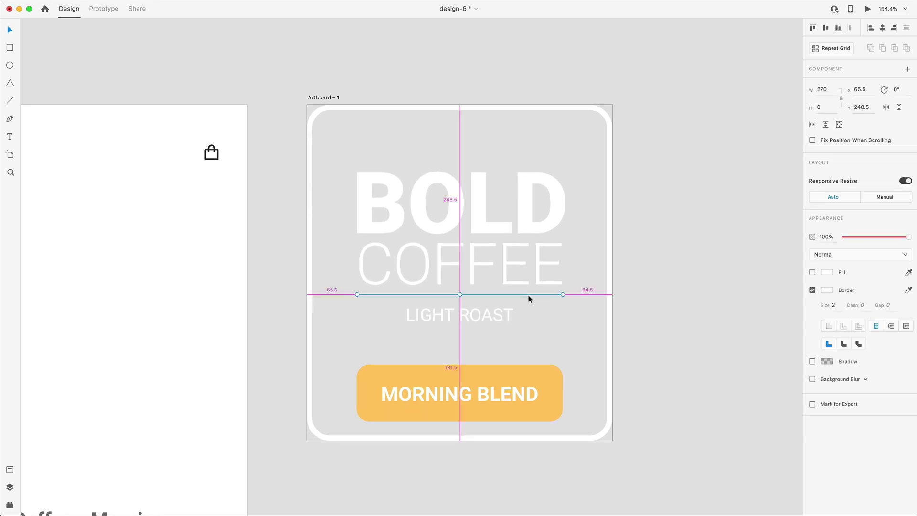
left_click_drag(528, 299, 516, 168)
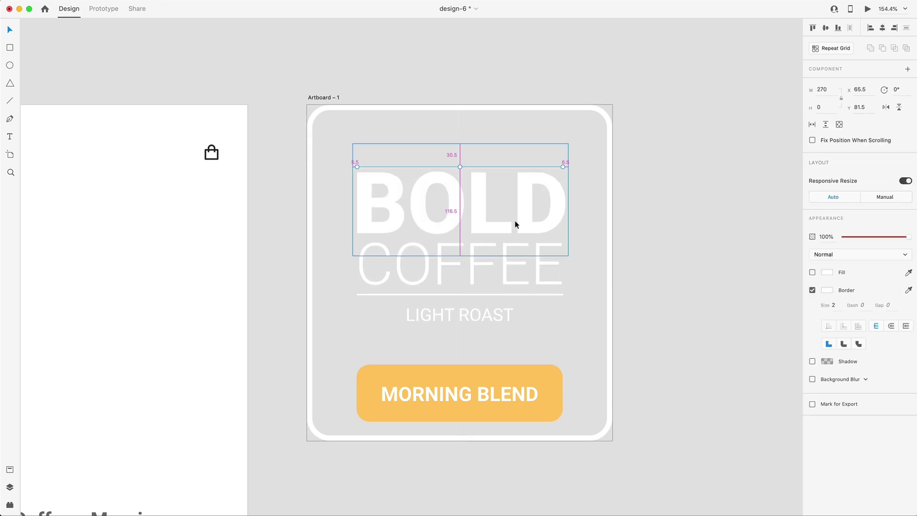
key("Up")
key("Up")
key("Up")
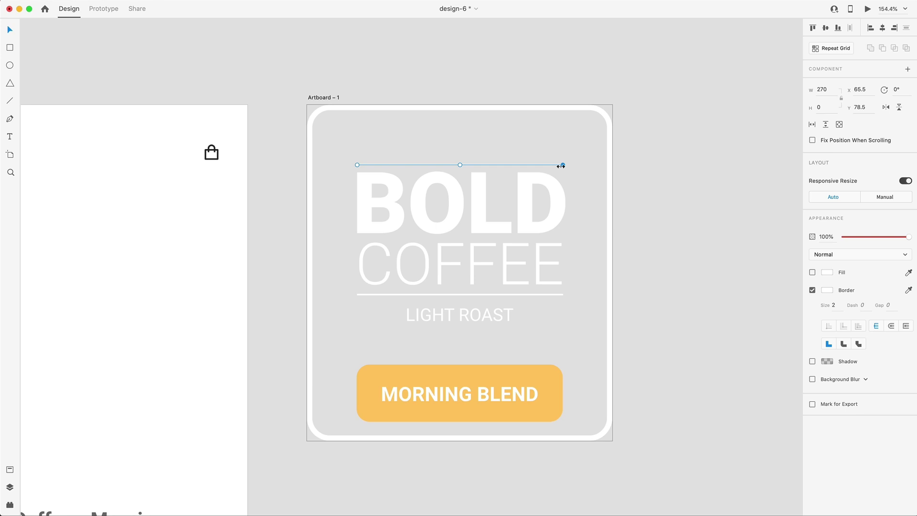
left_click(526, 201)
key("Up")
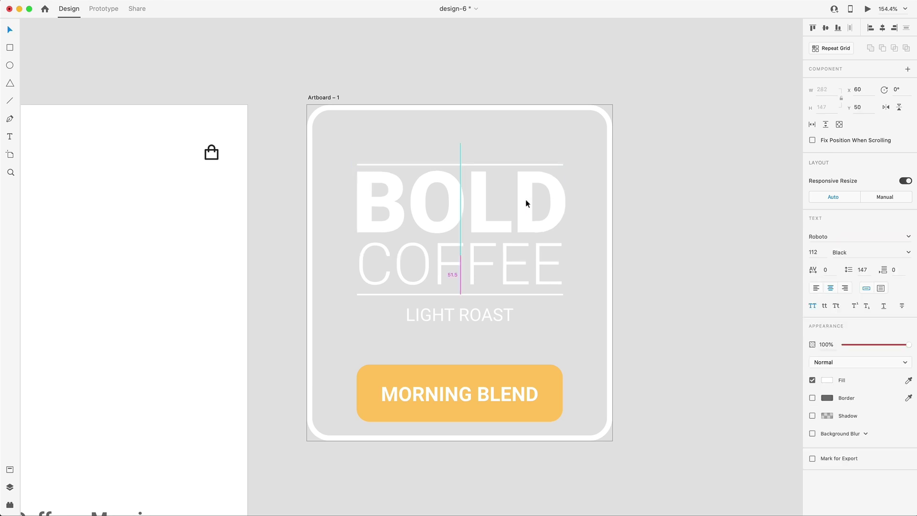
key("Down")
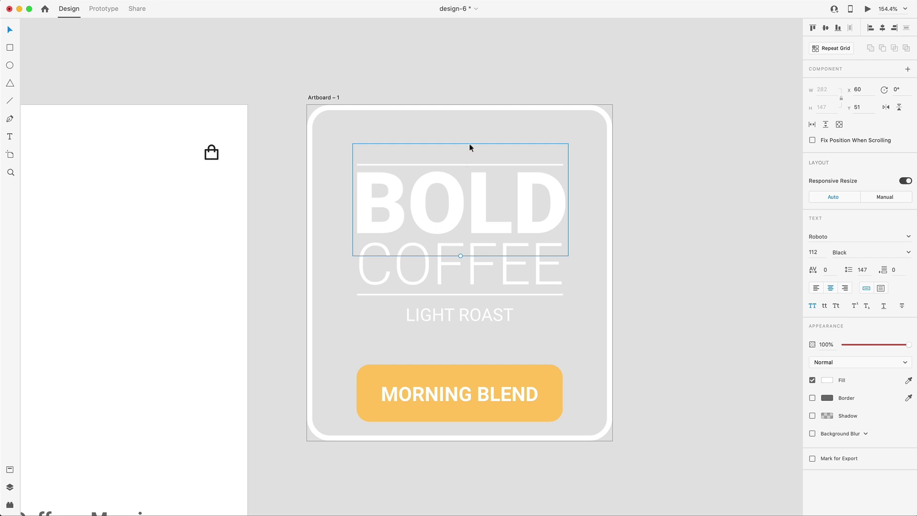
left_click(475, 165)
key("Up")
key("Up")
key("Up")
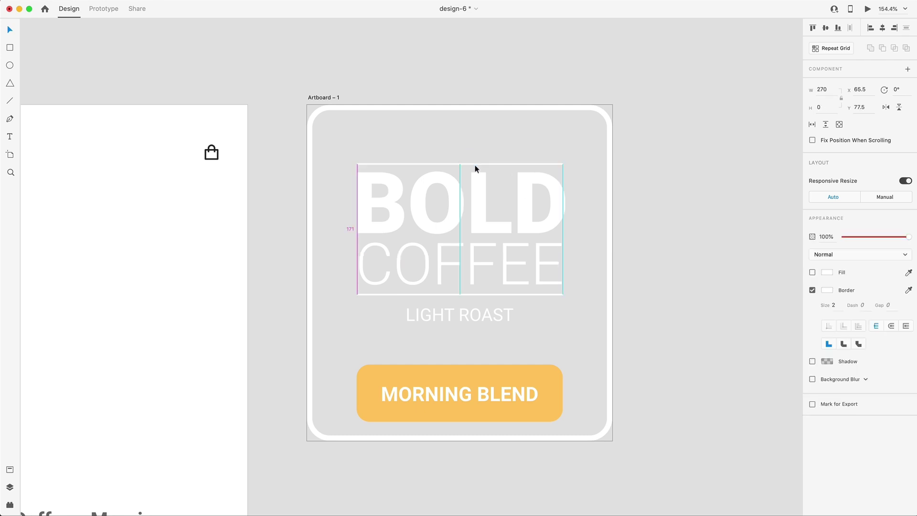
left_click_drag(531, 342, 425, 160)
left_click(538, 159)
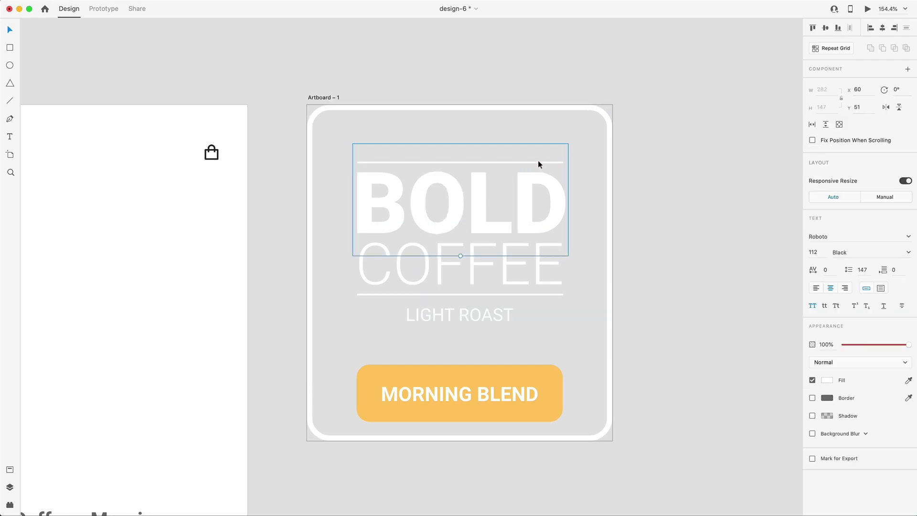
left_click(585, 229)
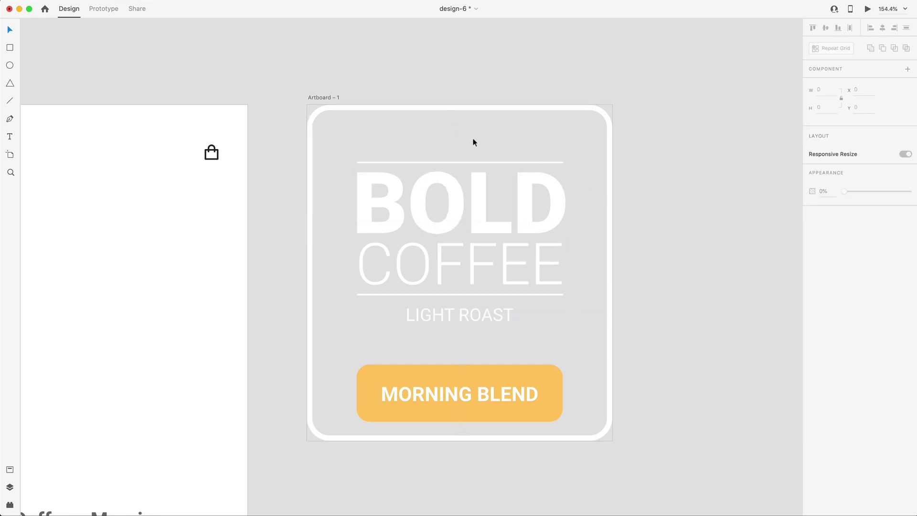
Turn a LIGHT ROAST copy into a small '4 oz' label in the card's top-right corner, then fit all artboards.
left_click_drag(485, 316, 477, 152)
double_click(477, 151)
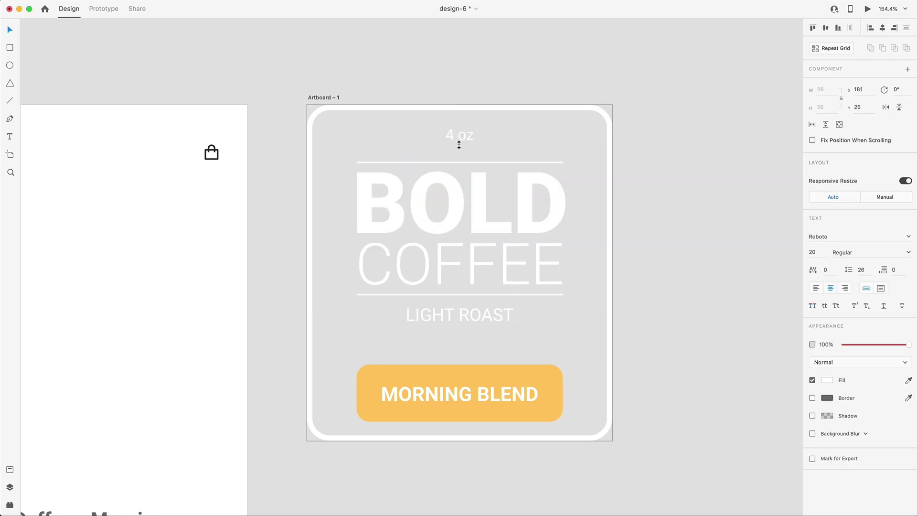
left_click_drag(461, 134, 549, 137)
left_click(778, 198)
scroll(547, 133, "up", 5)
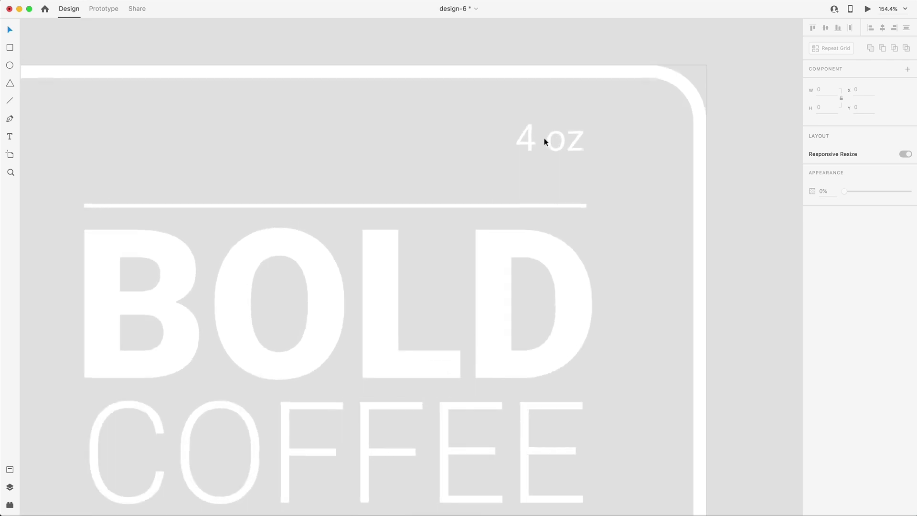
left_click_drag(544, 138, 546, 138)
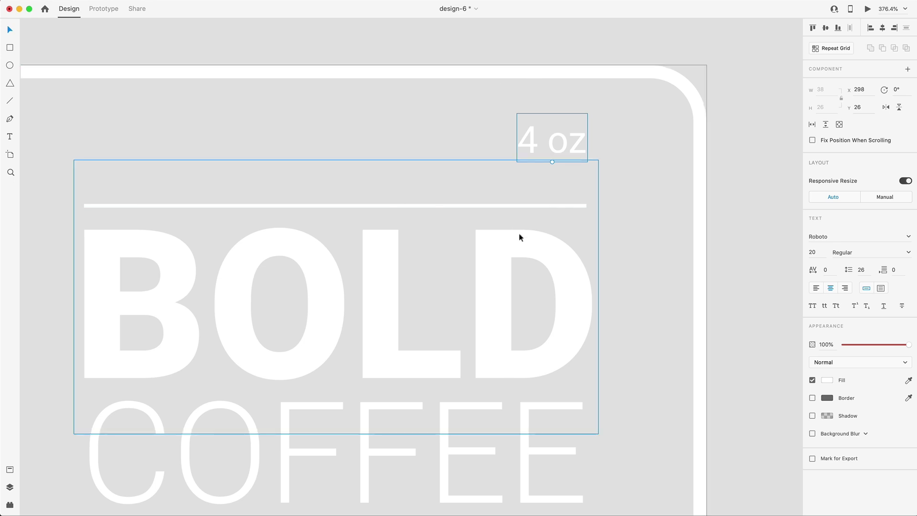
key("Escape")
key("super+0")
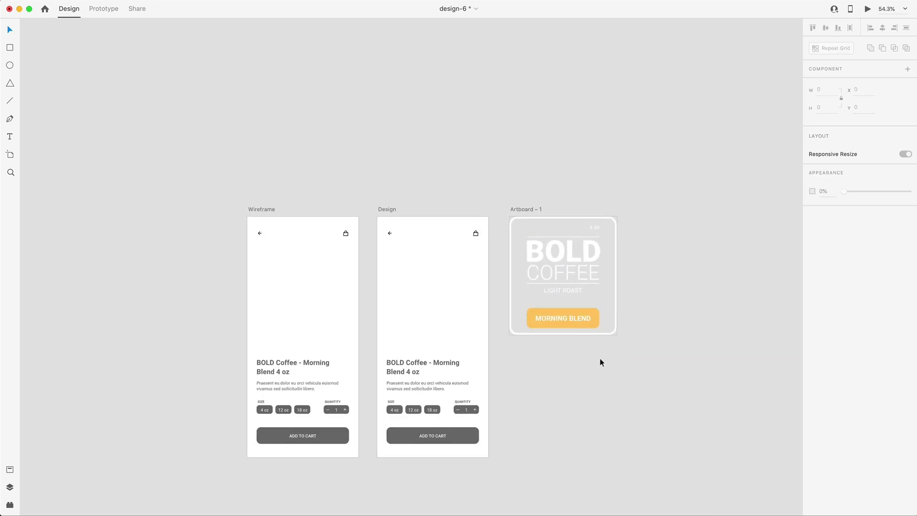
Select the coffee label artboard by its Artboard – 1 title.
scroll(518, 318, "up", 5)
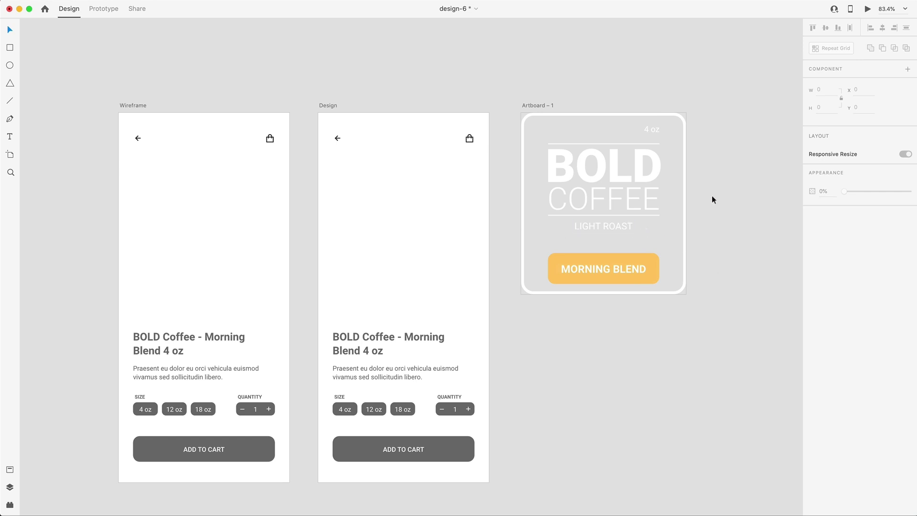
left_click(539, 105)
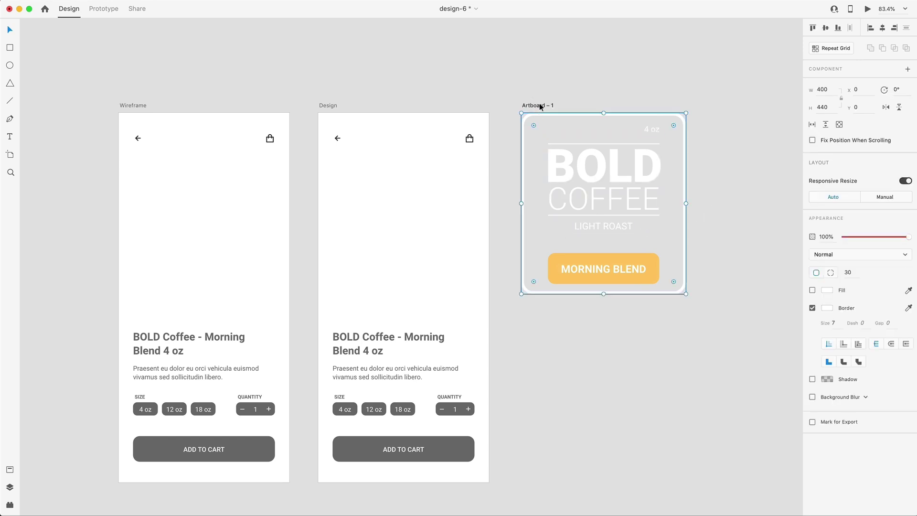